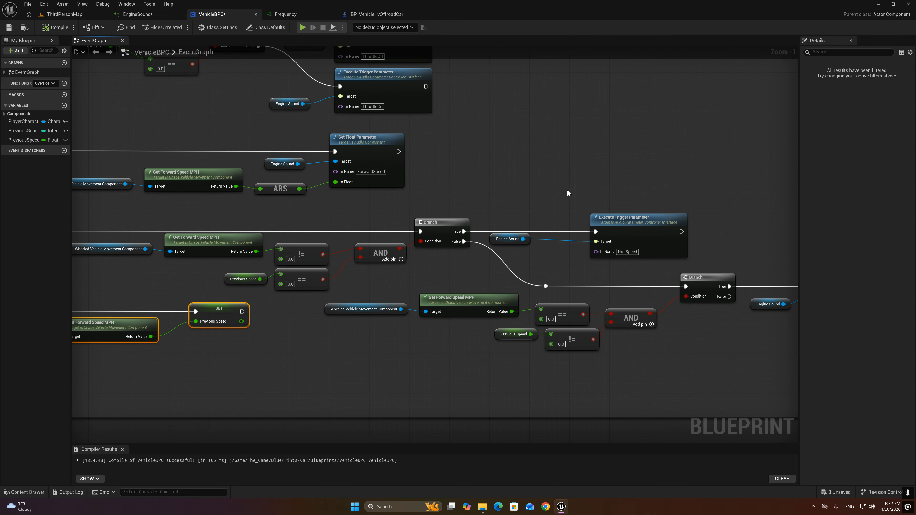
# Step: Move the Get Out Of The Vehicle comment group further down, away from the Sound group, and save the VehicleBPC blueprint
pyautogui.scroll(-3, 339, 298)
pyautogui.moveTo(141, 332); pyautogui.dragTo(486, 199, button='right')
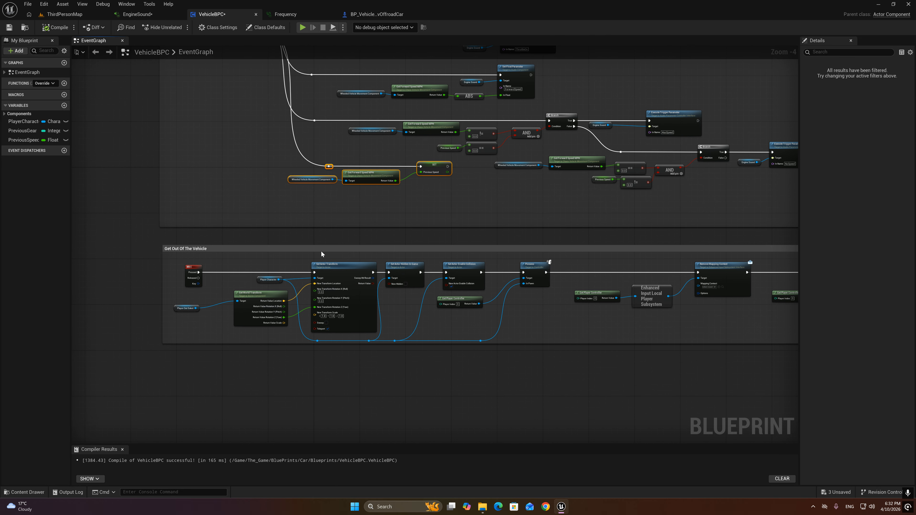
pyautogui.moveTo(322, 252); pyautogui.dragTo(322, 311)
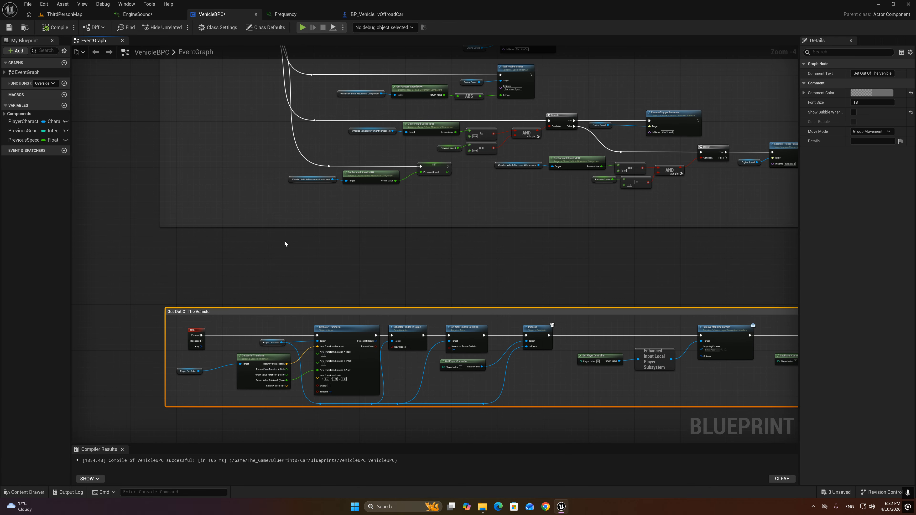
pyautogui.moveTo(285, 243); pyautogui.dragTo(276, 409, button='right')
pyautogui.moveTo(372, 154); pyautogui.dragTo(367, 125, button='right')
pyautogui.click(9, 27)
# Step: Examine the Speed input feeding the Frequency node in EngineSound, comparing it with the Sound logic in VehicleBPC
pyautogui.click(290, 16)
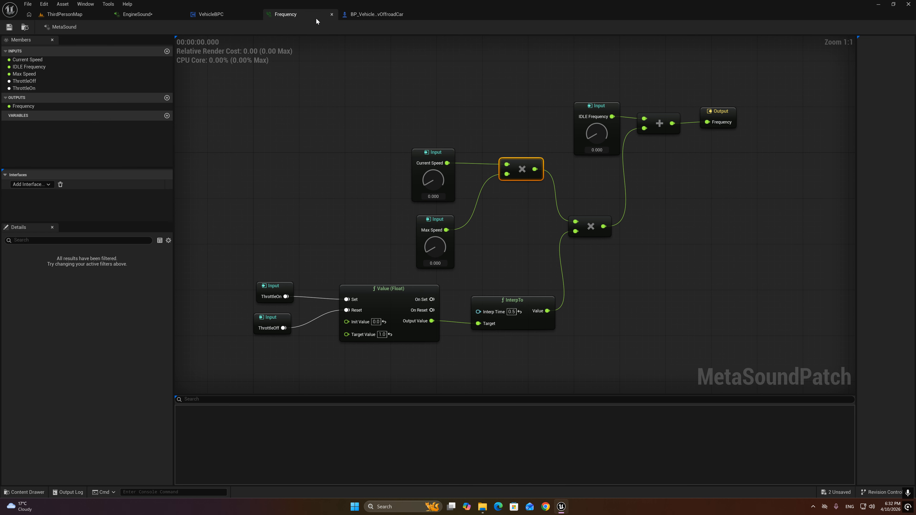
pyautogui.click(213, 16)
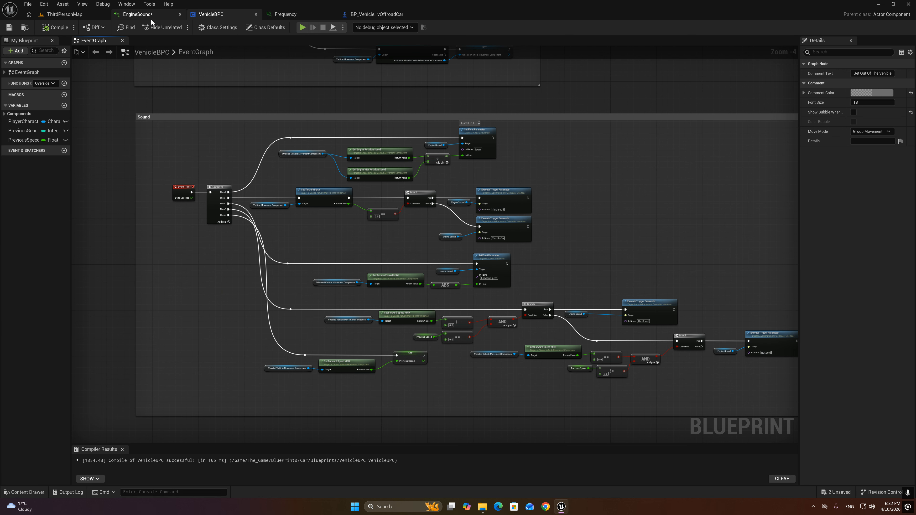
pyautogui.click(134, 15)
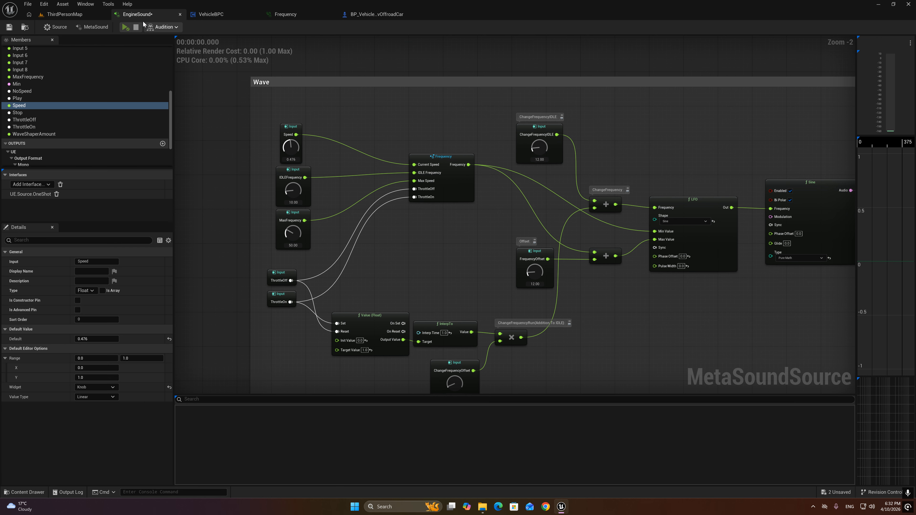
pyautogui.scroll(2, 279, 124)
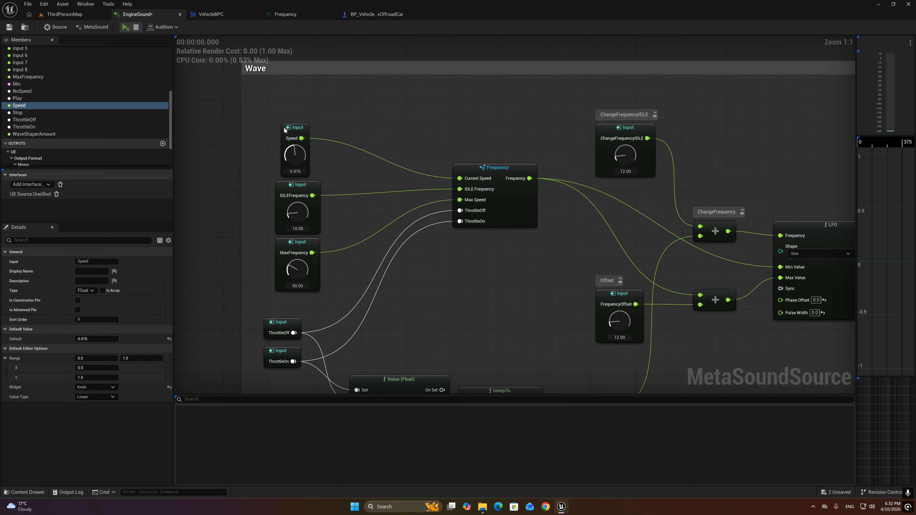
pyautogui.moveTo(277, 120); pyautogui.dragTo(315, 176)
pyautogui.click(214, 15)
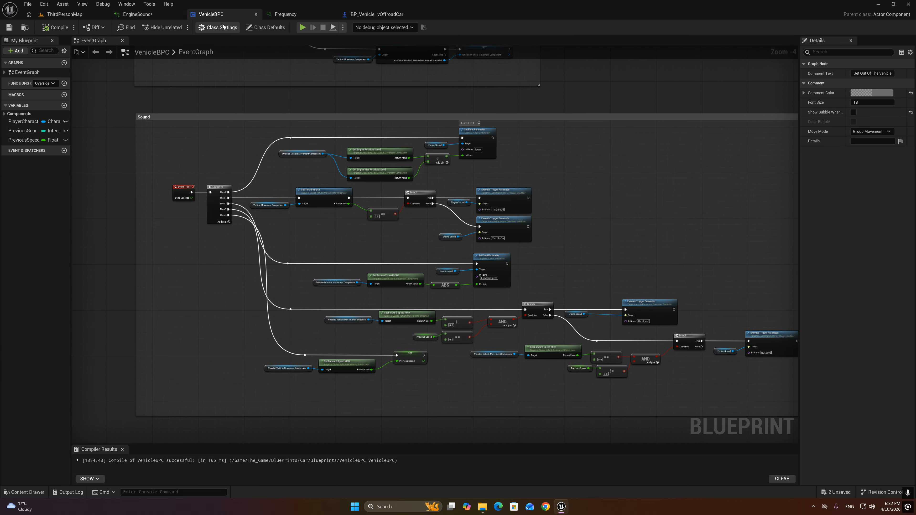
pyautogui.click(149, 16)
pyautogui.moveTo(387, 181); pyautogui.dragTo(338, 144, button='right')
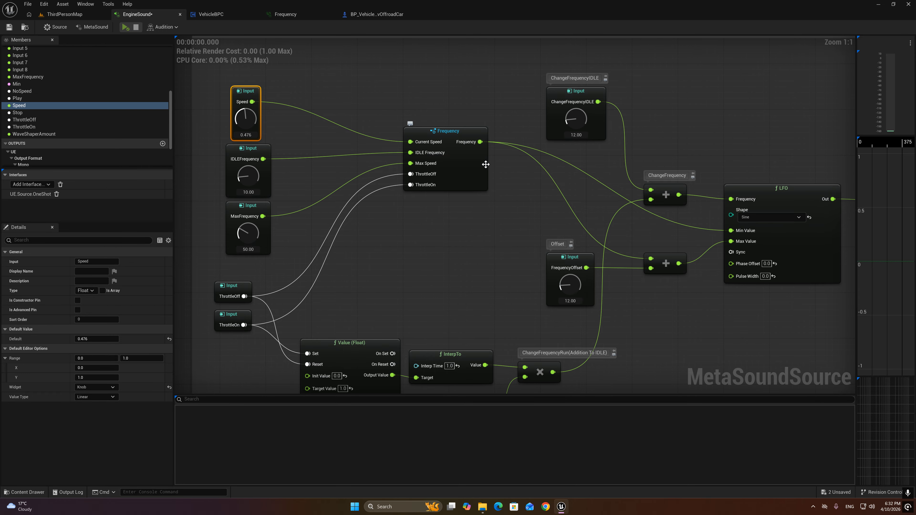
# Step: Open the Frequency patch from its node and examine how the ThrottleOn and ThrottleOff inputs affect the frequency calculation
pyautogui.doubleClick(455, 133)
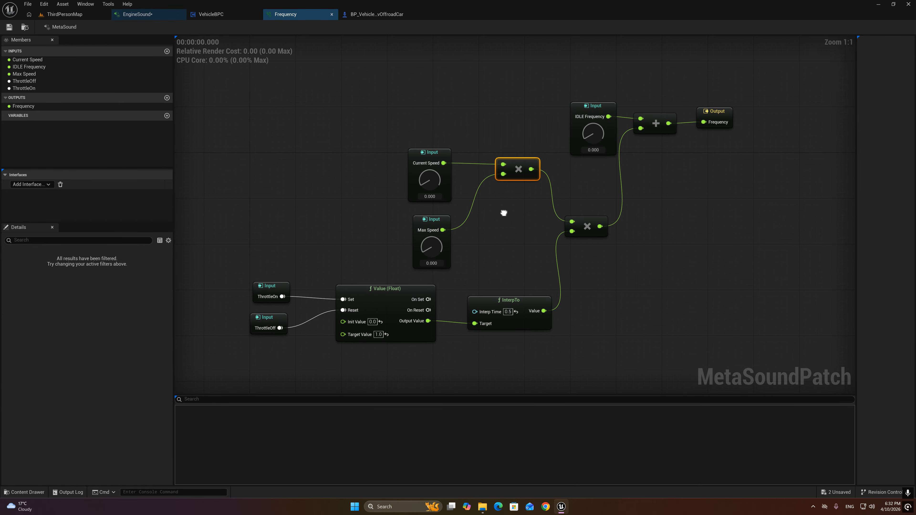
pyautogui.moveTo(504, 213); pyautogui.dragTo(493, 211, button='right')
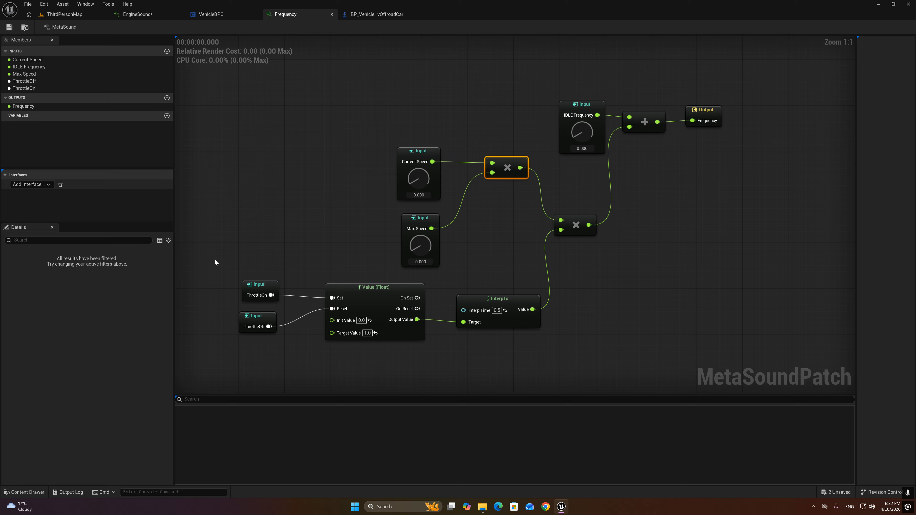
pyautogui.moveTo(215, 260); pyautogui.dragTo(302, 351)
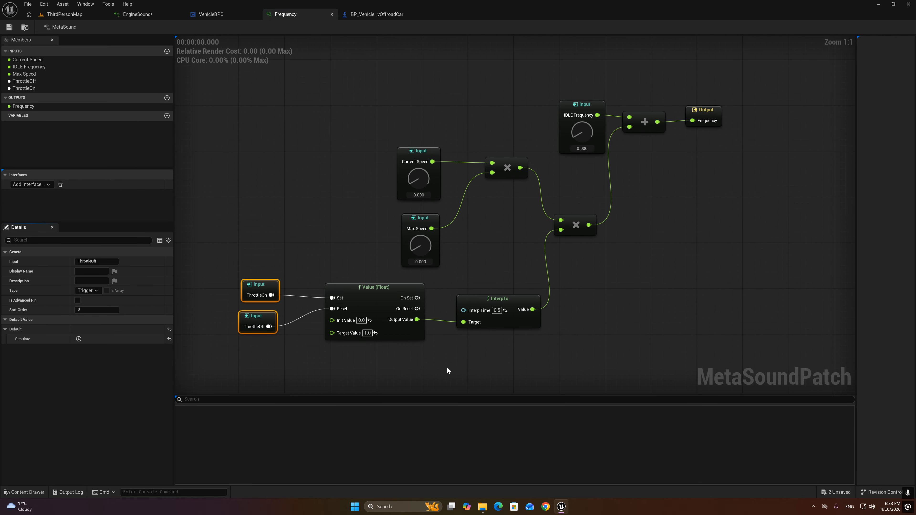
pyautogui.moveTo(496, 366); pyautogui.dragTo(481, 367, button='right')
pyautogui.click(216, 14)
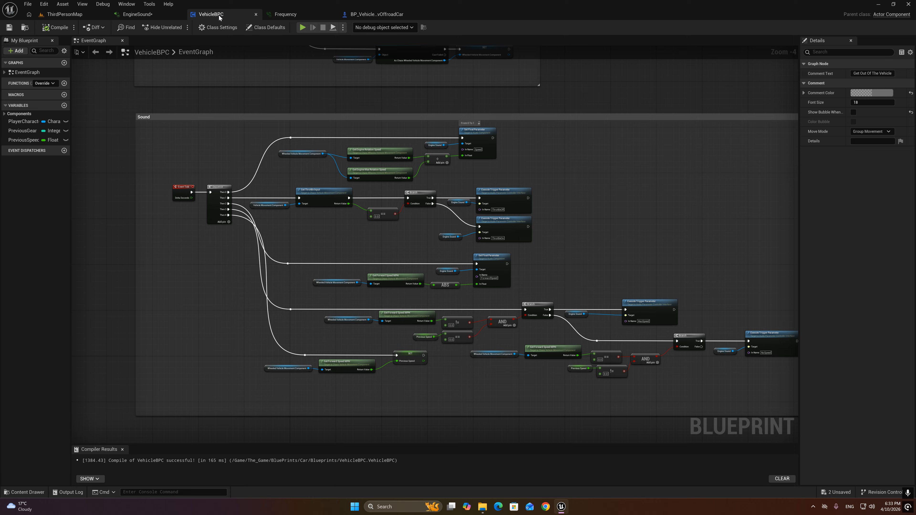
pyautogui.click(367, 15)
# Step: Examine the EngineSound signal chain from the Frequency node through the LFO and Sine nodes to the WaveShaper
pyautogui.click(154, 15)
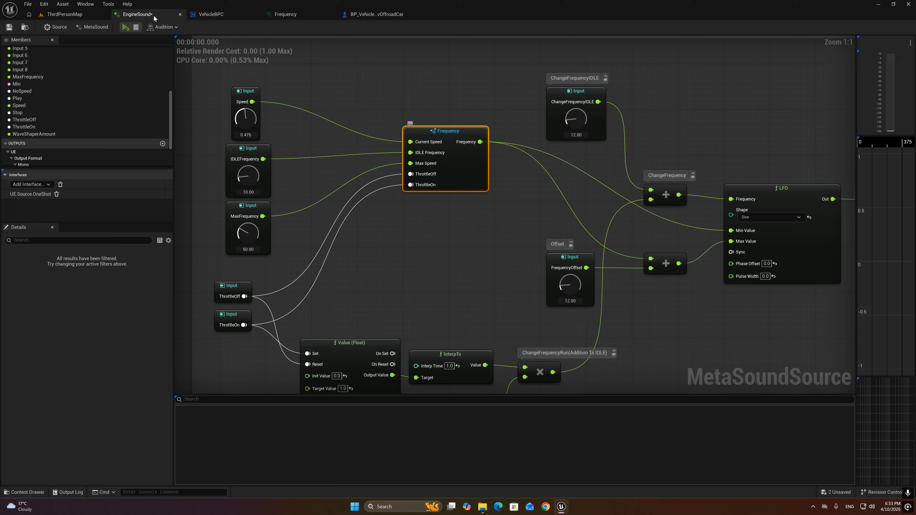
pyautogui.moveTo(532, 229); pyautogui.dragTo(368, 191, button='right')
pyautogui.moveTo(586, 281); pyautogui.dragTo(516, 298, button='right')
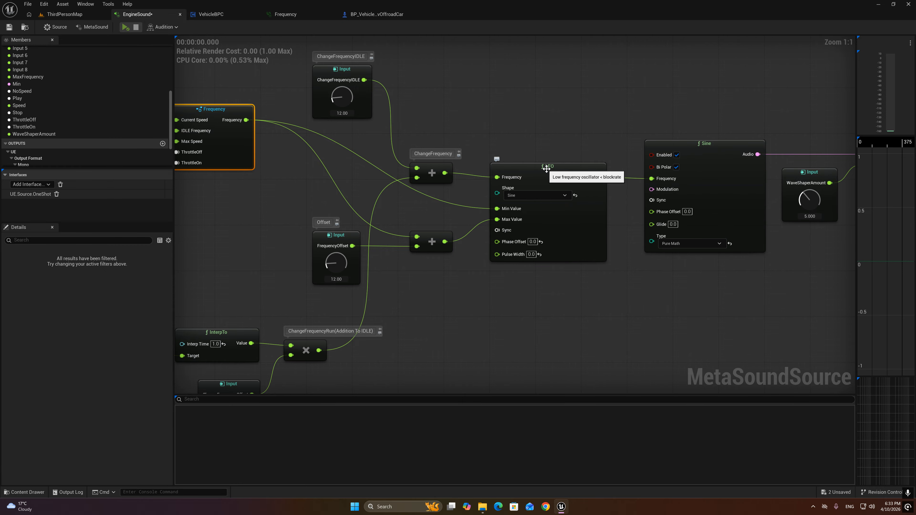
pyautogui.moveTo(572, 146); pyautogui.dragTo(473, 146, button='right')
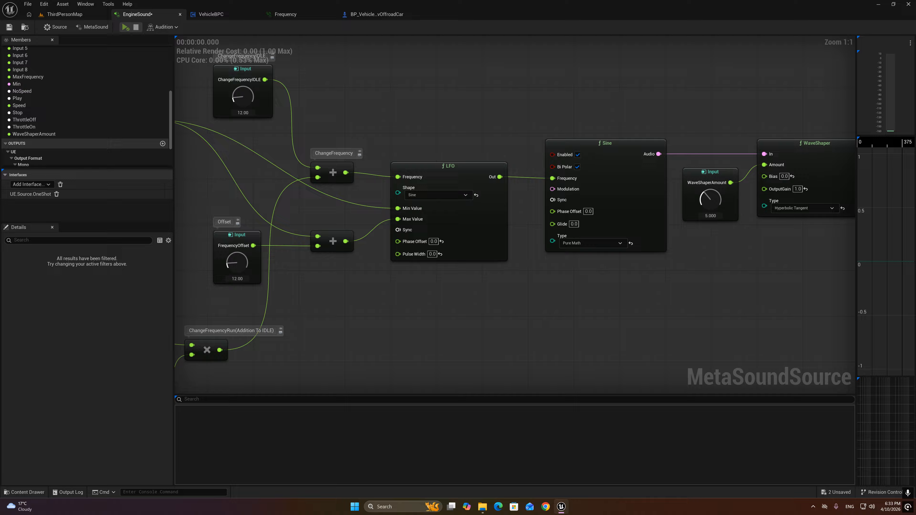
pyautogui.moveTo(773, 116); pyautogui.dragTo(516, 121, button='right')
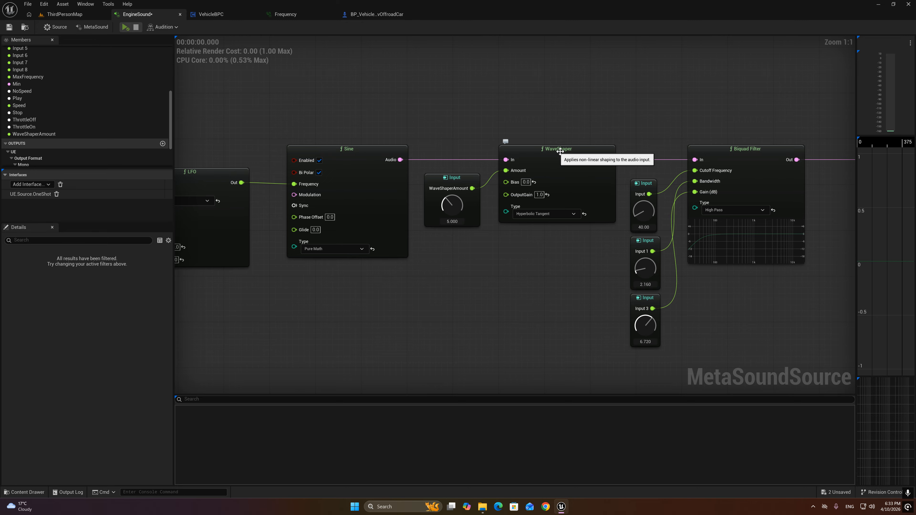
pyautogui.moveTo(600, 123); pyautogui.dragTo(584, 118, button='right')
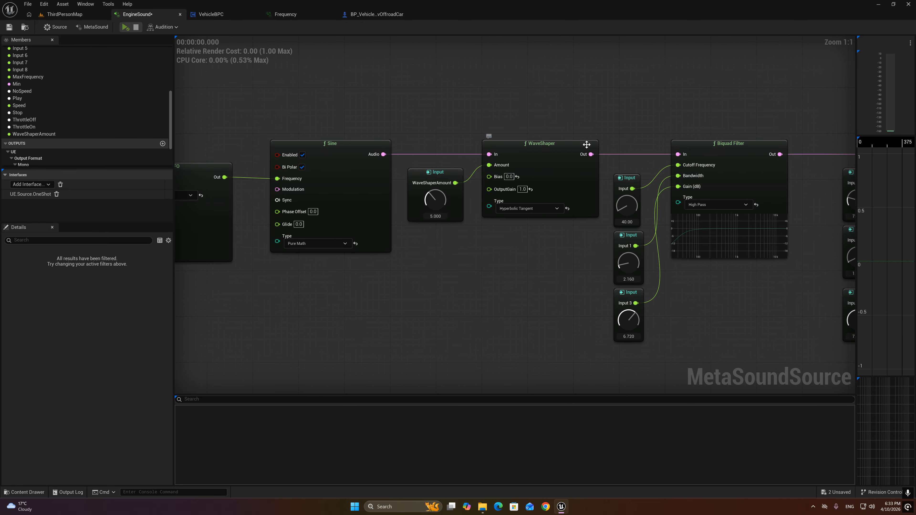
pyautogui.moveTo(606, 97); pyautogui.dragTo(392, 297)
pyautogui.scroll(-3, 391, 294)
pyautogui.moveTo(607, 156); pyautogui.dragTo(202, 312)
pyautogui.moveTo(669, 184); pyautogui.dragTo(493, 182, button='right')
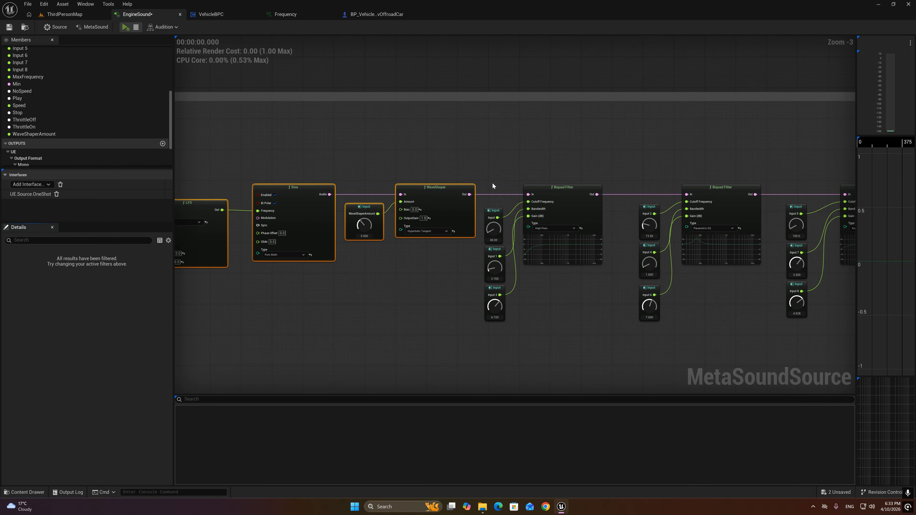
# Step: Disconnect the WaveShaper from the first Biquad Filter and the Mono Mixer from the Output node
pyautogui.moveTo(494, 157); pyautogui.dragTo(771, 354)
pyautogui.moveTo(771, 354); pyautogui.dragTo(535, 306, button='right')
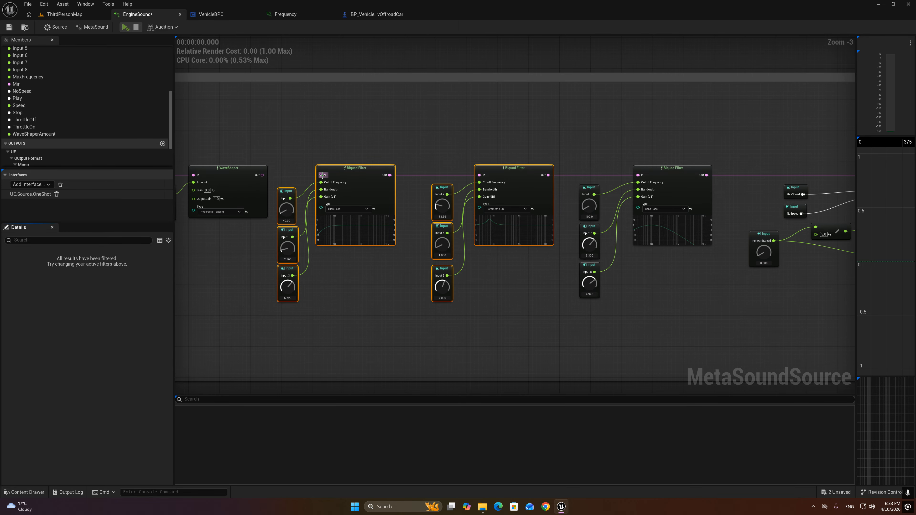
pyautogui.moveTo(390, 147); pyautogui.dragTo(280, 174, button='right')
pyautogui.scroll(-1, 458, 194)
pyautogui.moveTo(611, 188); pyautogui.dragTo(482, 199, button='right')
pyautogui.scroll(1, 537, 214)
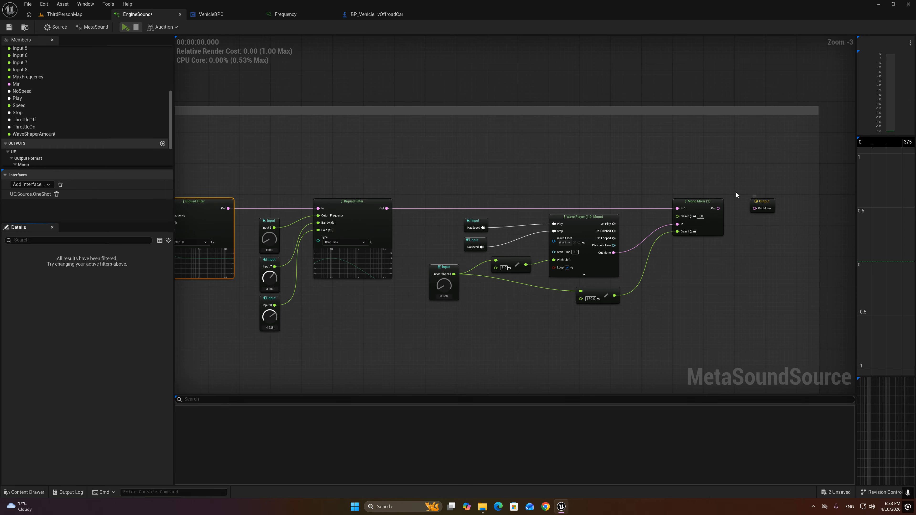
# Step: Move the Output node next to the WaveShaper and connect the WaveShaper's Out to Out Mono
pyautogui.moveTo(752, 205); pyautogui.dragTo(263, 152)
pyautogui.moveTo(258, 159); pyautogui.dragTo(626, 205, button='right')
pyautogui.moveTo(638, 195); pyautogui.dragTo(385, 198)
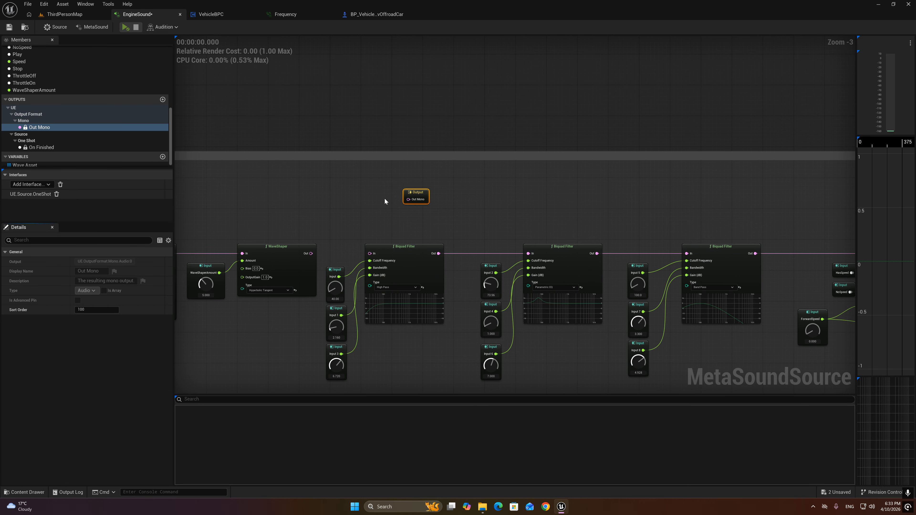
pyautogui.scroll(3, 328, 244)
pyautogui.moveTo(302, 257); pyautogui.dragTo(384, 195)
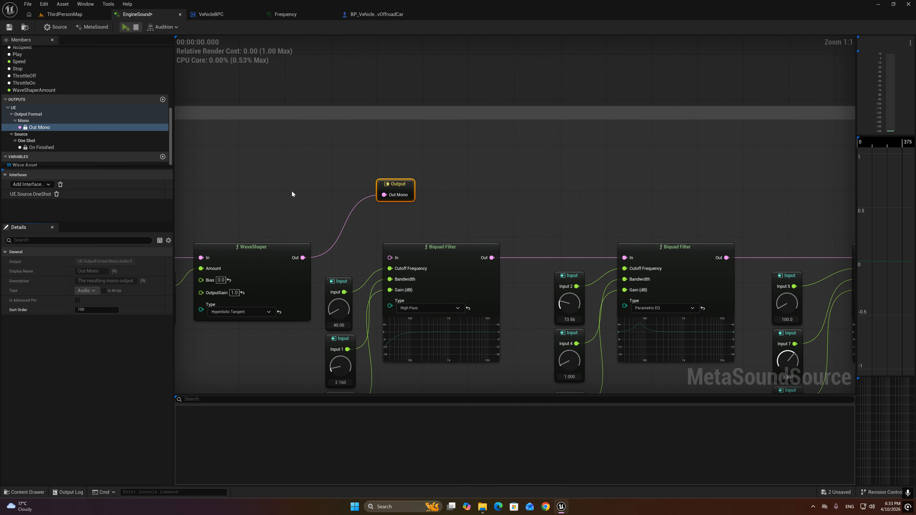
# Step: Play EngineSound to hear the WaveShaper output with the Biquad Filters bypassed
pyautogui.moveTo(344, 250); pyautogui.dragTo(468, 224, button='right')
pyautogui.scroll(-1, 469, 219)
pyautogui.moveTo(468, 217); pyautogui.dragTo(587, 367)
pyautogui.moveTo(587, 367); pyautogui.dragTo(488, 296, button='right')
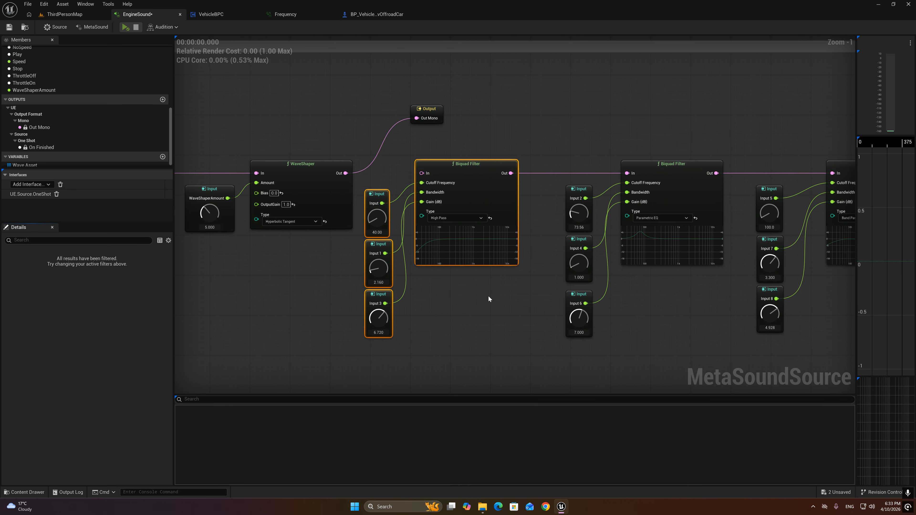
pyautogui.scroll(-1, 455, 271)
pyautogui.click(480, 277)
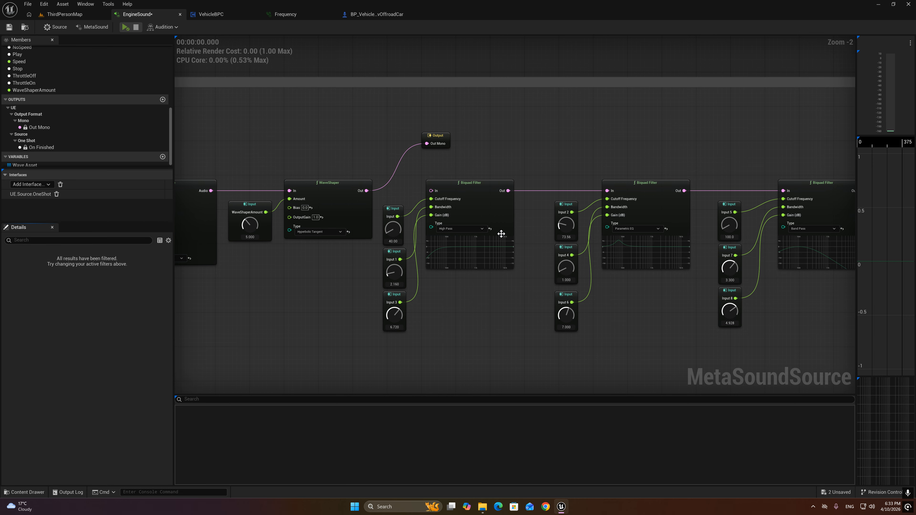
pyautogui.click(124, 28)
pyautogui.moveTo(338, 140); pyautogui.dragTo(460, 156, button='right')
pyautogui.scroll(1, 471, 187)
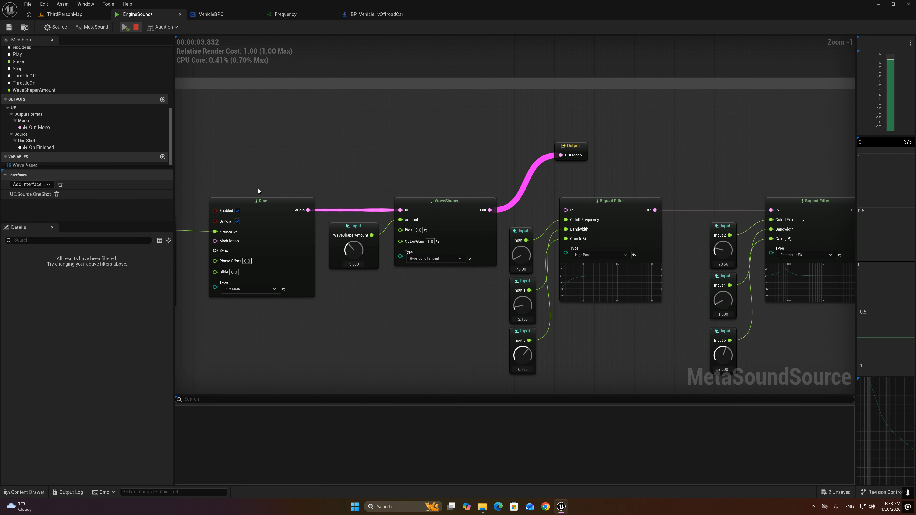
# Step: Examine the playing signal path from the throttle inputs through the LFO, Sine and WaveShaper to the Output node
pyautogui.moveTo(276, 165); pyautogui.dragTo(337, 155, button='right')
pyautogui.moveTo(241, 186); pyautogui.dragTo(336, 174, button='right')
pyautogui.scroll(-1, 336, 175)
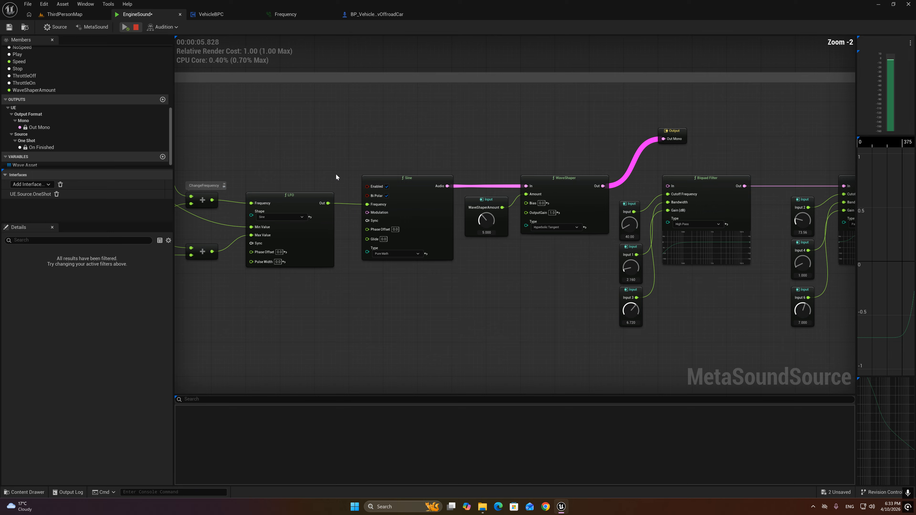
pyautogui.scroll(-2, 336, 174)
pyautogui.moveTo(255, 229); pyautogui.dragTo(463, 219, button='right')
pyautogui.scroll(3, 237, 243)
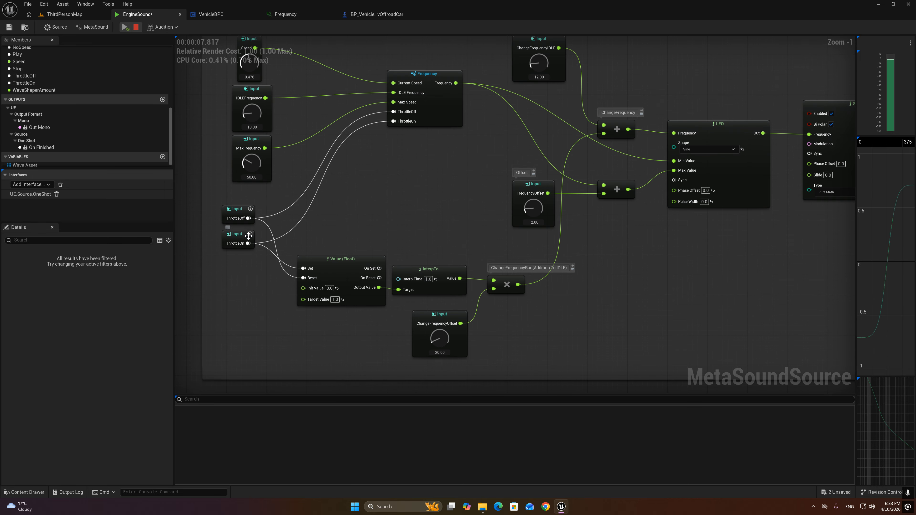
pyautogui.moveTo(692, 250); pyautogui.dragTo(342, 287, button='right')
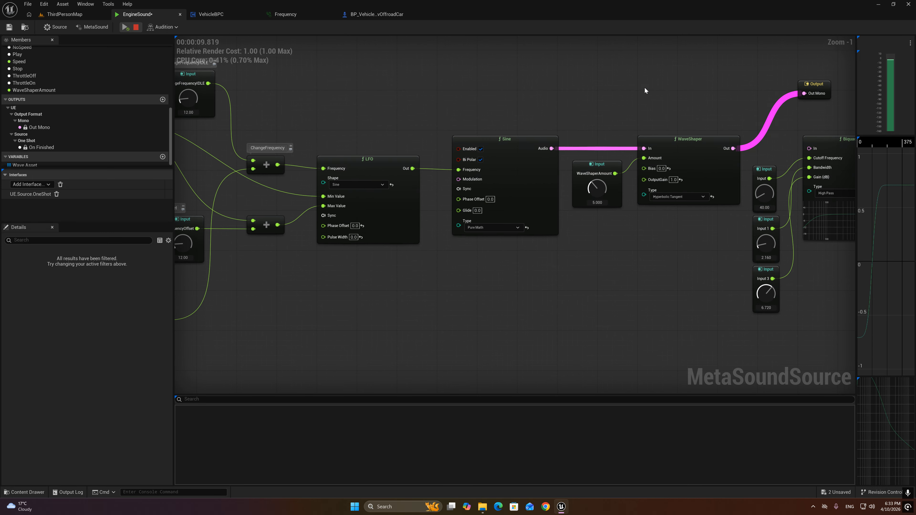
pyautogui.moveTo(809, 100); pyautogui.dragTo(564, 130, button='right')
pyautogui.moveTo(352, 130); pyautogui.dragTo(429, 130, button='right')
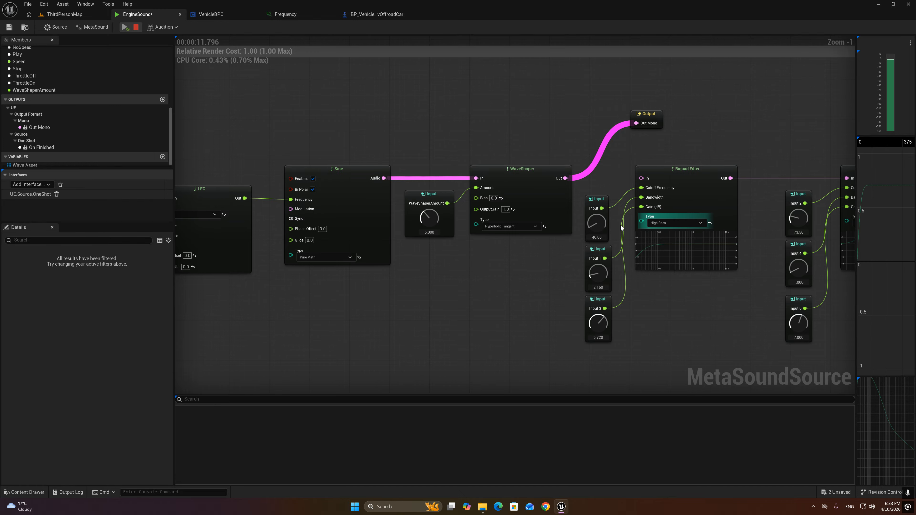
# Step: Adjust the Speed input knob to 0.504 during playback and stop the sound
pyautogui.scroll(-1, 440, 139)
pyautogui.moveTo(303, 159); pyautogui.dragTo(677, 209, button='right')
pyautogui.moveTo(208, 173); pyautogui.dragTo(218, 39)
pyautogui.click(136, 27)
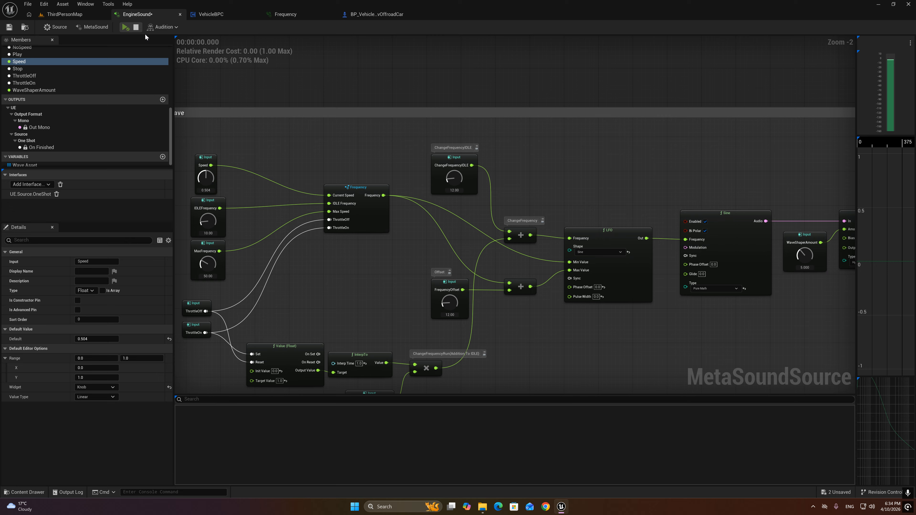
# Step: Disconnect Out Mono from the WaveShaper, set the Output node aside and reconnect the WaveShaper's Out to the High Pass Biquad Filter's In
pyautogui.scroll(-2, 559, 172)
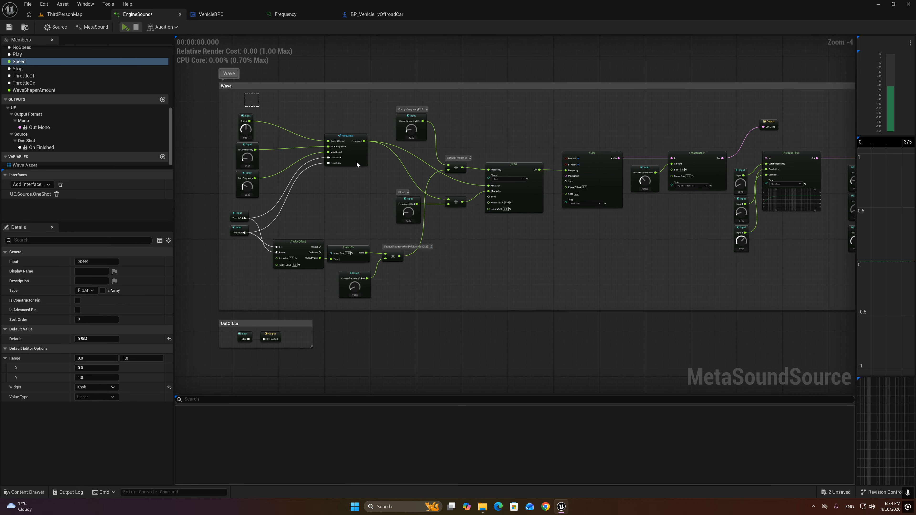
pyautogui.moveTo(357, 162); pyautogui.dragTo(654, 296)
pyautogui.click(503, 261)
pyautogui.scroll(2, 341, 276)
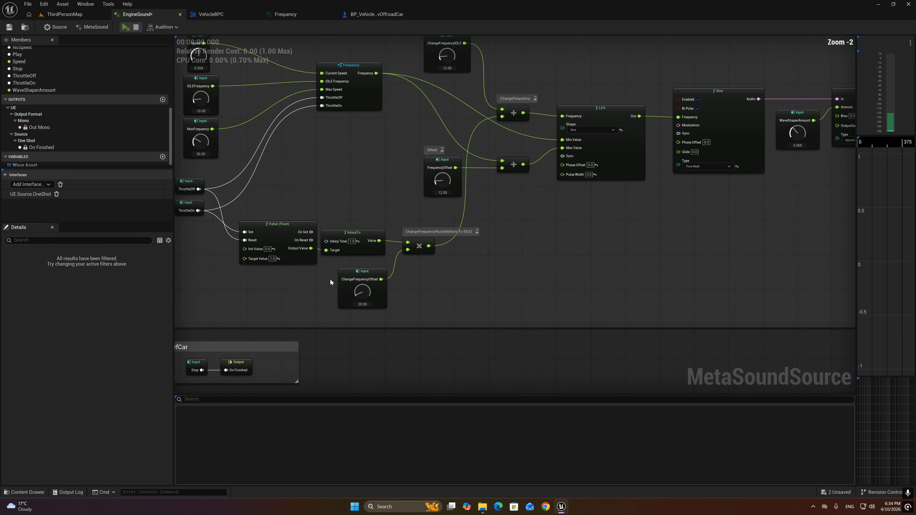
pyautogui.moveTo(650, 225); pyautogui.dragTo(438, 281, button='right')
pyautogui.moveTo(700, 215); pyautogui.dragTo(513, 254, button='right')
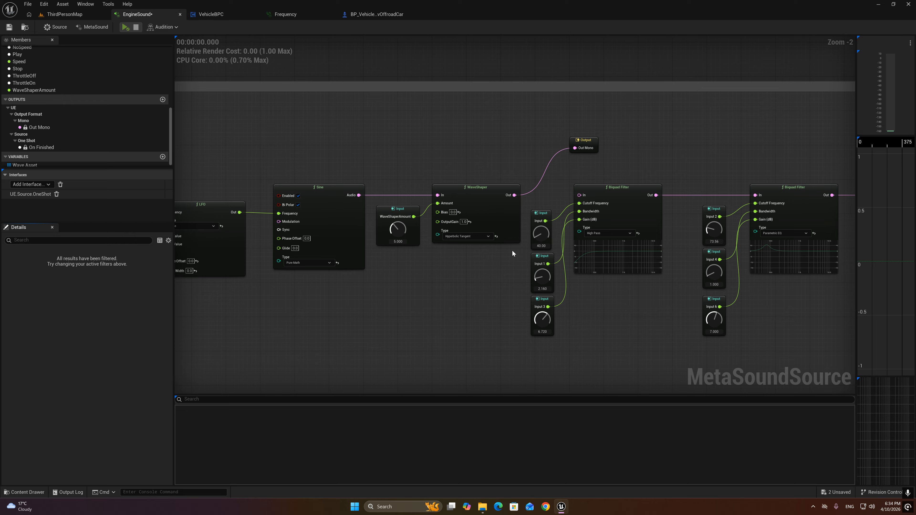
pyautogui.scroll(1, 581, 174)
pyautogui.moveTo(590, 166); pyautogui.dragTo(529, 160, button='right')
pyautogui.keyDown('alt'); pyautogui.click(512, 136); pyautogui.keyUp('alt')
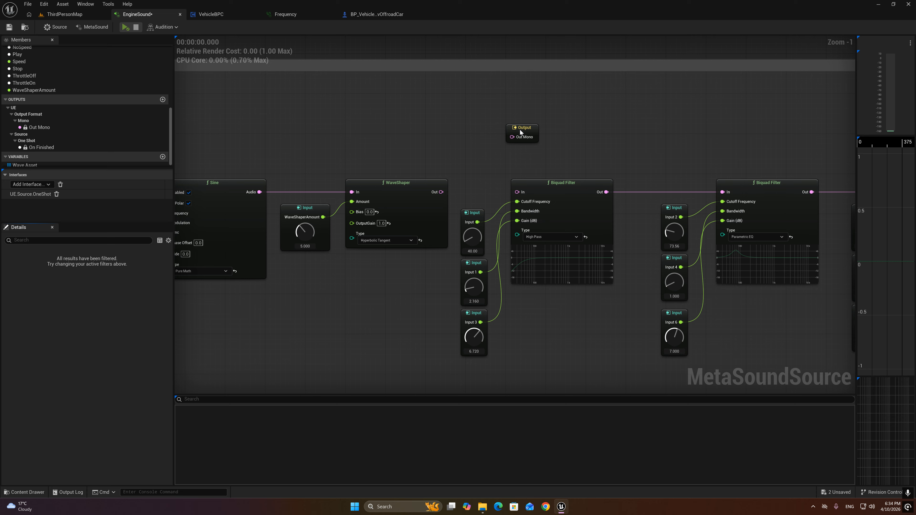
pyautogui.moveTo(521, 133); pyautogui.dragTo(611, 127)
pyautogui.moveTo(441, 191); pyautogui.dragTo(517, 192)
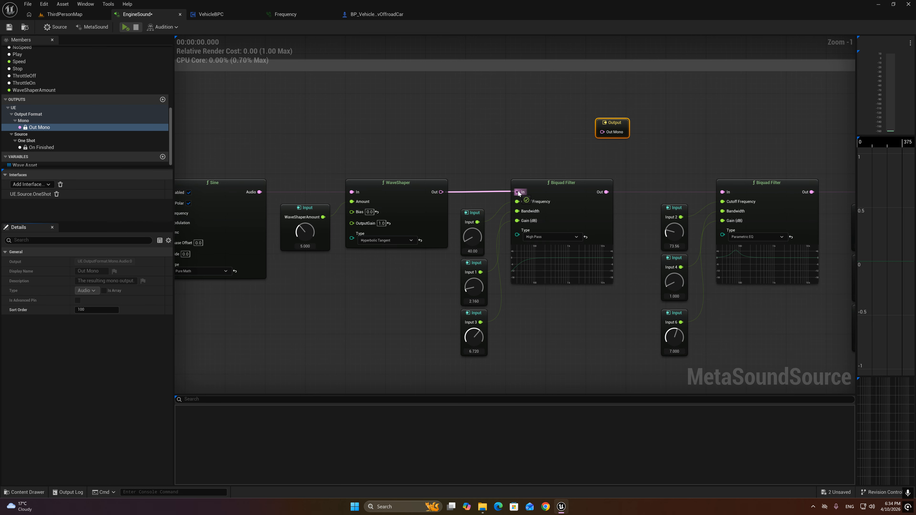
# Step: Move the Output node along the chain to a spot above the Wave Player
pyautogui.scroll(-2, 389, 202)
pyautogui.moveTo(461, 202); pyautogui.dragTo(340, 219, button='right')
pyautogui.scroll(-1, 352, 194)
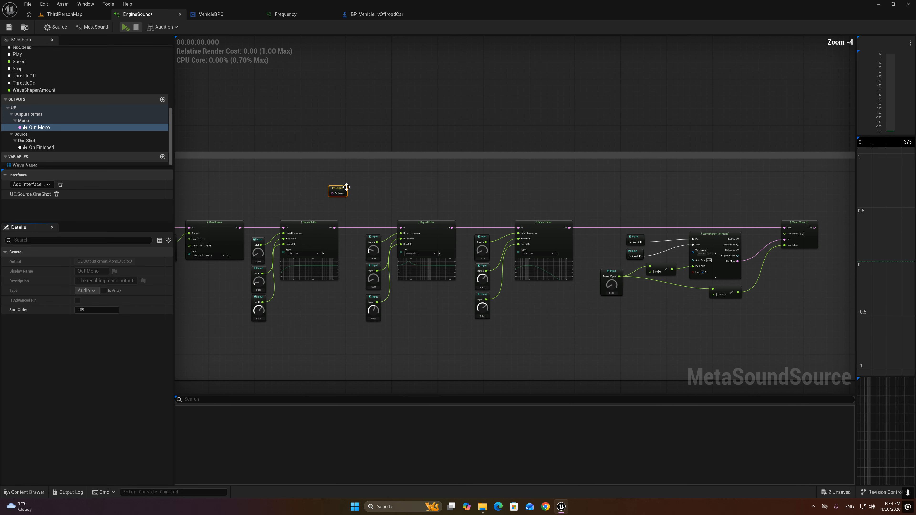
pyautogui.moveTo(341, 188); pyautogui.dragTo(724, 184)
# Step: Examine the High Pass, Parametric EQ and Band Pass Biquad Filters together with the input knobs that feed them
pyautogui.moveTo(254, 204); pyautogui.dragTo(377, 335)
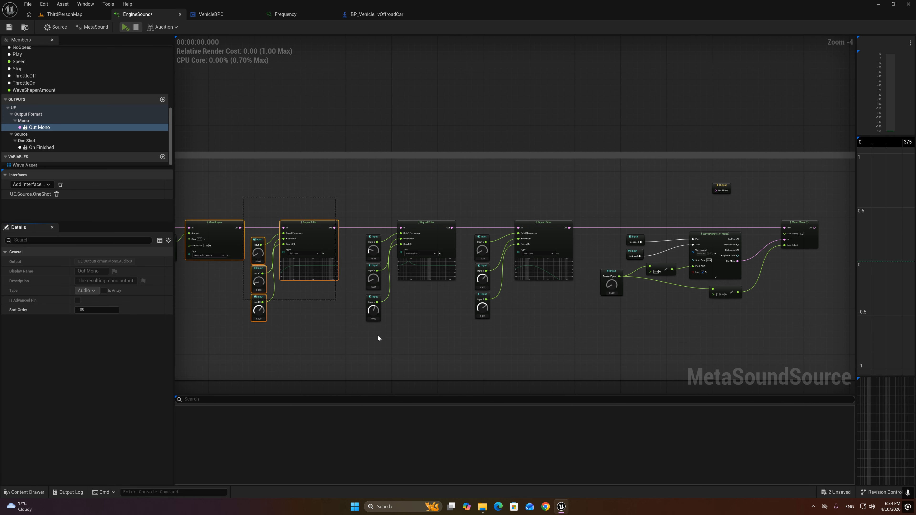
pyautogui.scroll(3, 332, 324)
pyautogui.moveTo(382, 265); pyautogui.dragTo(478, 303, button='right')
pyautogui.scroll(1, 452, 241)
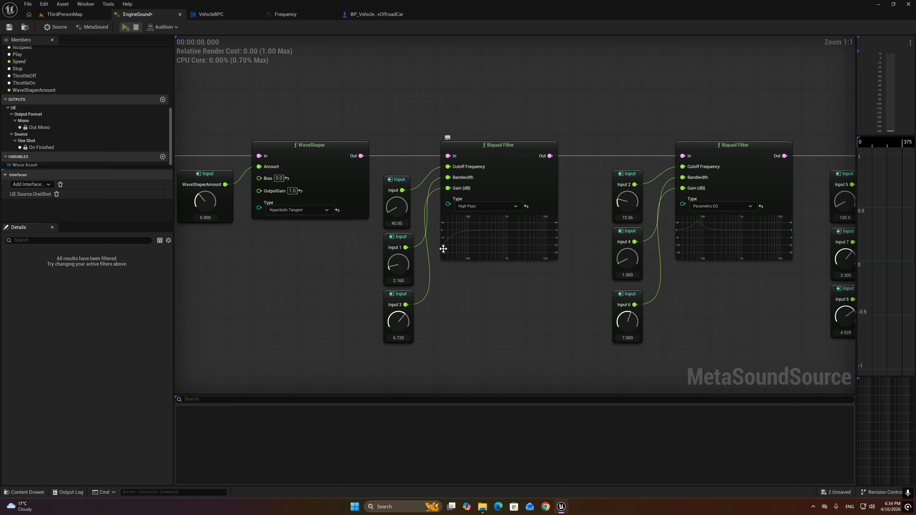
pyautogui.moveTo(728, 318); pyautogui.dragTo(604, 315, button='right')
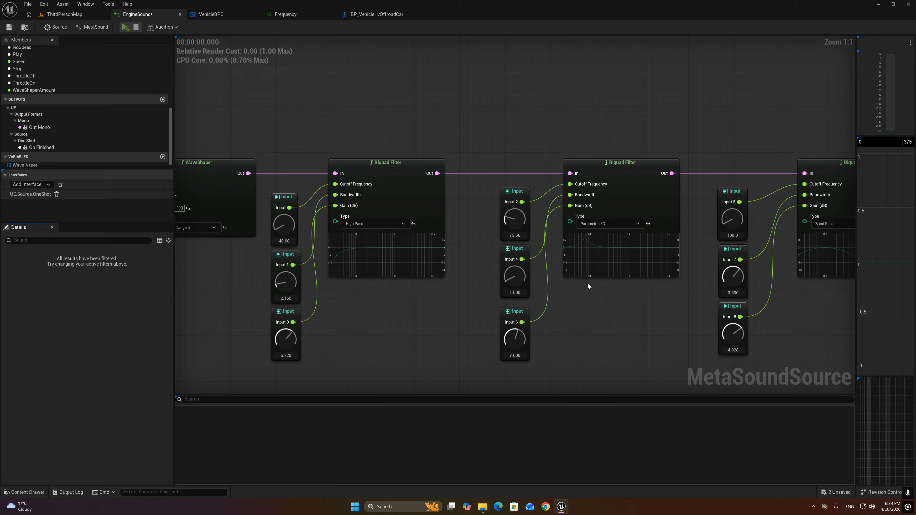
pyautogui.moveTo(810, 315); pyautogui.dragTo(557, 278, button='right')
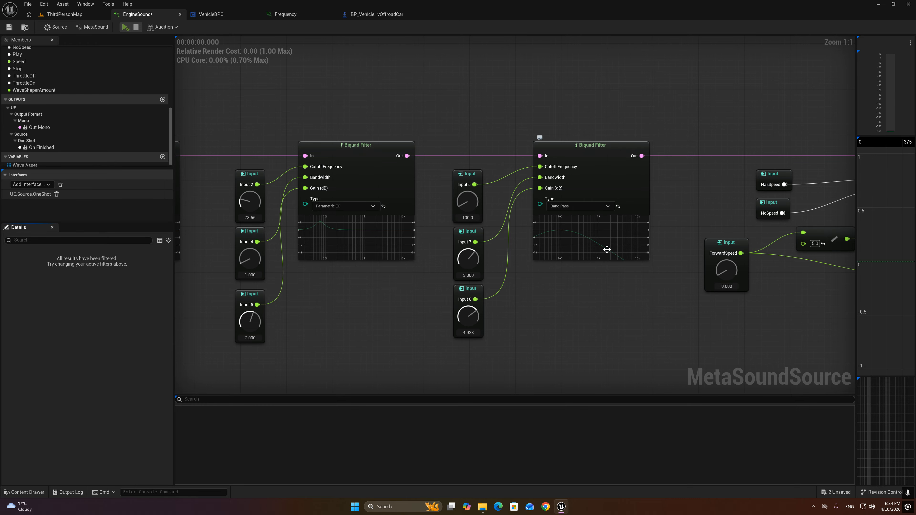
# Step: Examine the Wave Player branch driven by the HasSpeed, NoSpeed and ForwardSpeed inputs and feeding the Mono Mixer
pyautogui.moveTo(672, 319); pyautogui.dragTo(502, 316, button='right')
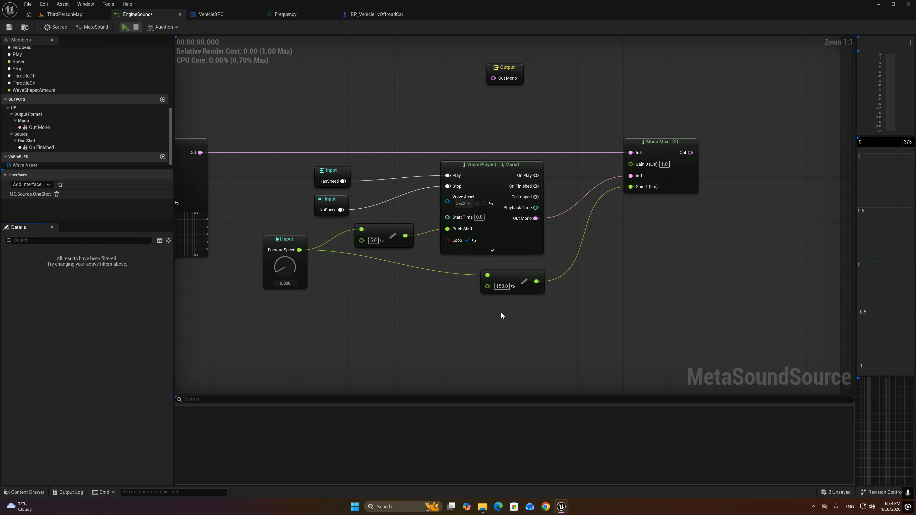
pyautogui.moveTo(353, 300); pyautogui.dragTo(458, 303, button='right')
pyautogui.scroll(-1, 457, 303)
pyautogui.moveTo(384, 144); pyautogui.dragTo(631, 329)
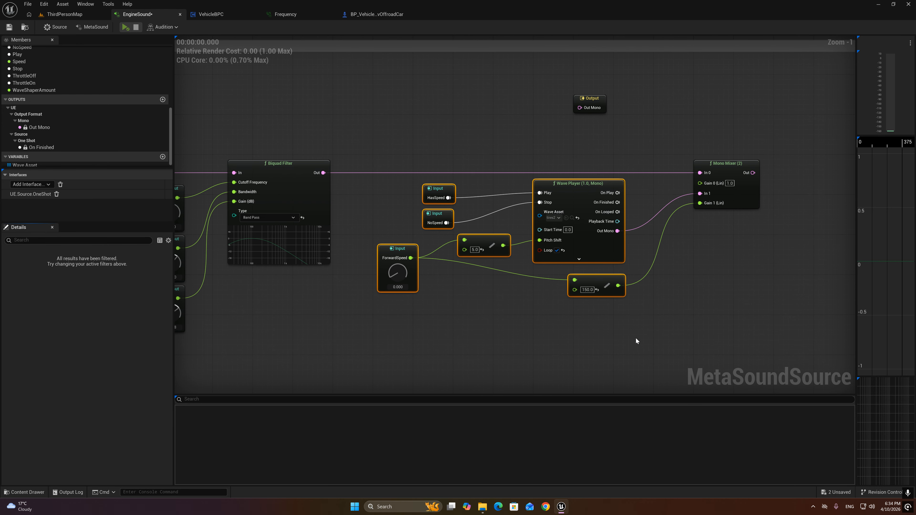
pyautogui.scroll(1, 458, 302)
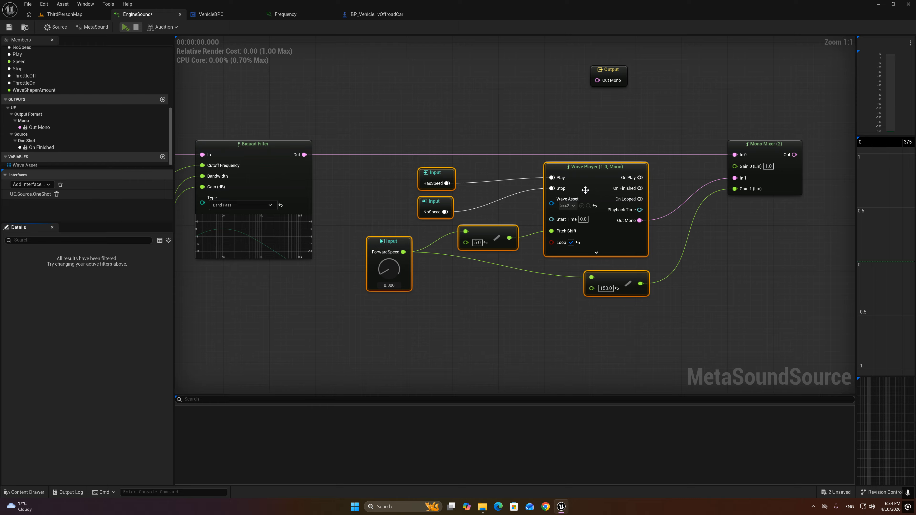
# Step: Move the Output node beside the Mono Mixer's Out at the end of the chain
pyautogui.click(494, 133)
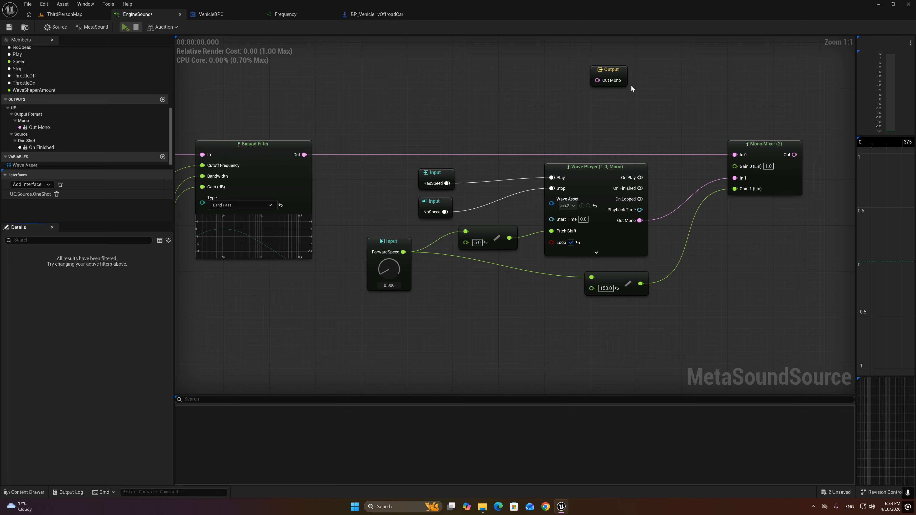
pyautogui.moveTo(612, 70); pyautogui.dragTo(828, 155)
pyautogui.click(773, 254)
# Step: Go back to the start of the graph and examine the OutOfCar group with its Stop input and On Finished output
pyautogui.scroll(-4, 407, 308)
pyautogui.moveTo(296, 356); pyautogui.dragTo(666, 299, button='right')
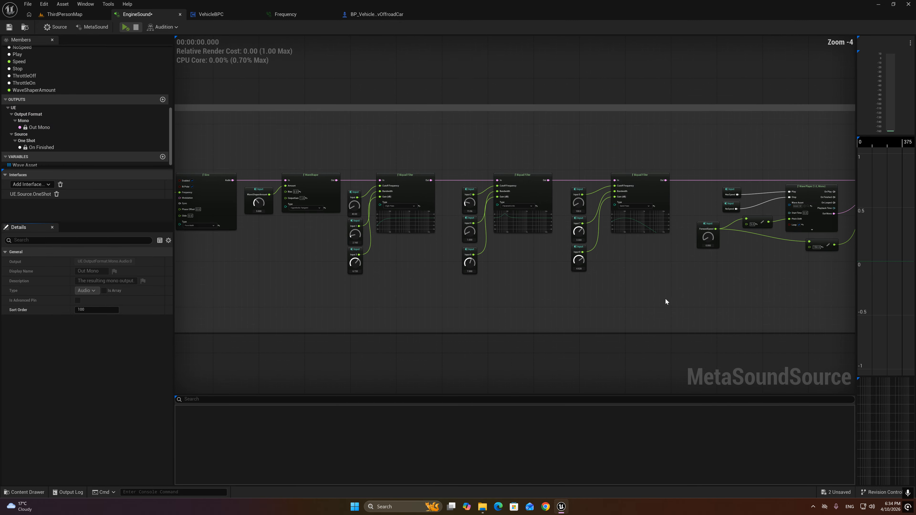
pyautogui.moveTo(311, 274); pyautogui.dragTo(540, 289, button='right')
pyautogui.moveTo(308, 276); pyautogui.dragTo(454, 284, button='right')
pyautogui.scroll(2, 292, 262)
pyautogui.moveTo(291, 263); pyautogui.dragTo(343, 180, button='right')
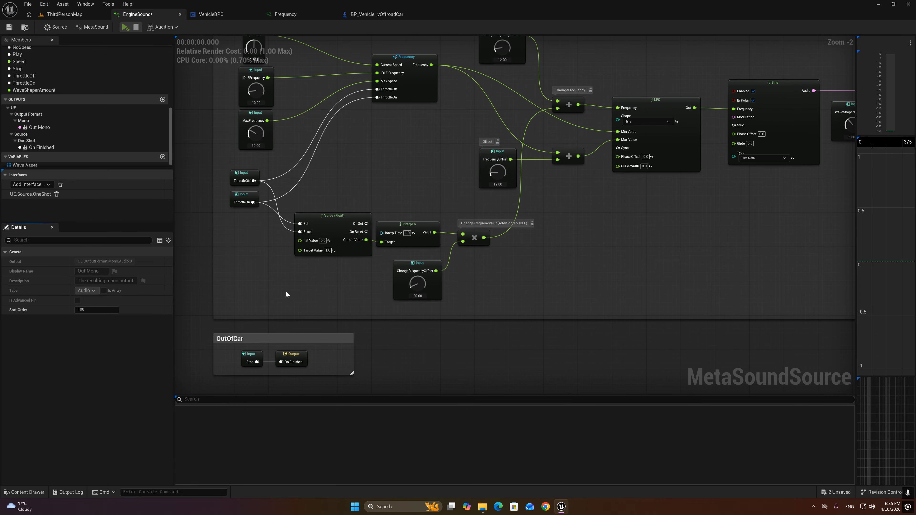
pyautogui.scroll(2, 285, 294)
pyautogui.moveTo(258, 264); pyautogui.dragTo(473, 322)
pyautogui.click(428, 356)
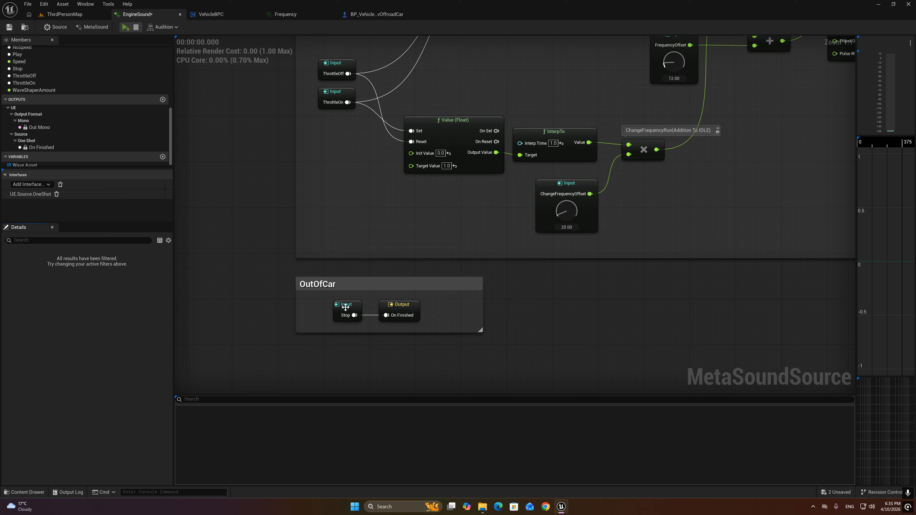
# Step: Space the Stop input further from the On Finished output and narrow the OutOfCar comment box around them
pyautogui.moveTo(345, 307); pyautogui.dragTo(326, 305)
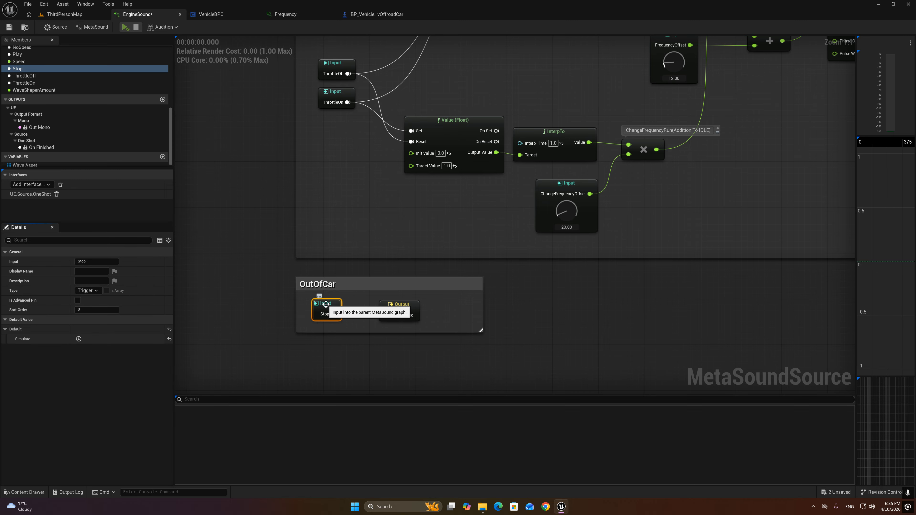
pyautogui.click(381, 315)
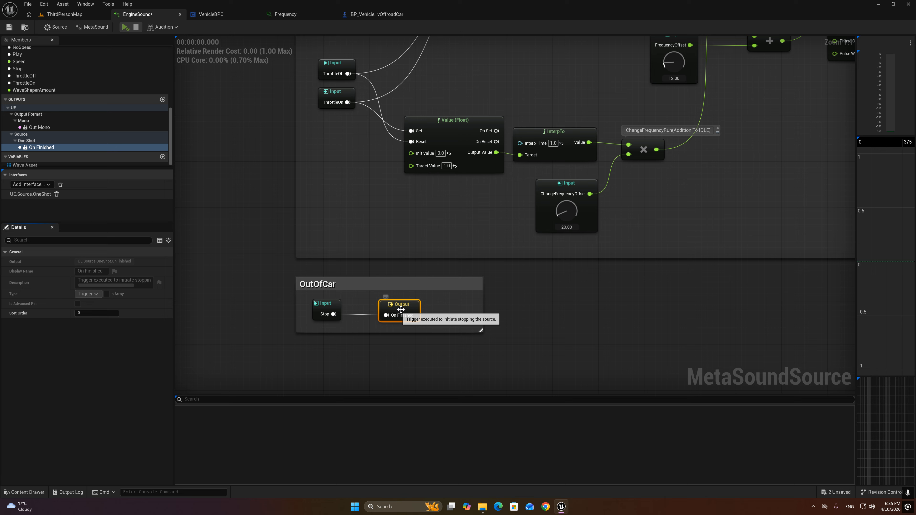
pyautogui.moveTo(484, 310); pyautogui.dragTo(458, 307)
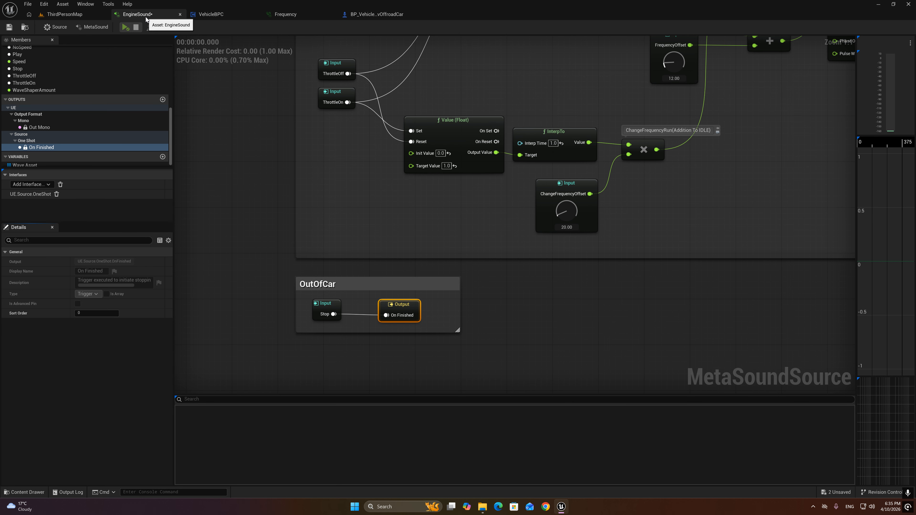
# Step: Select the Stop input in the OutOfCar group to check its name and Trigger type
pyautogui.moveTo(576, 303); pyautogui.dragTo(505, 319, button='right')
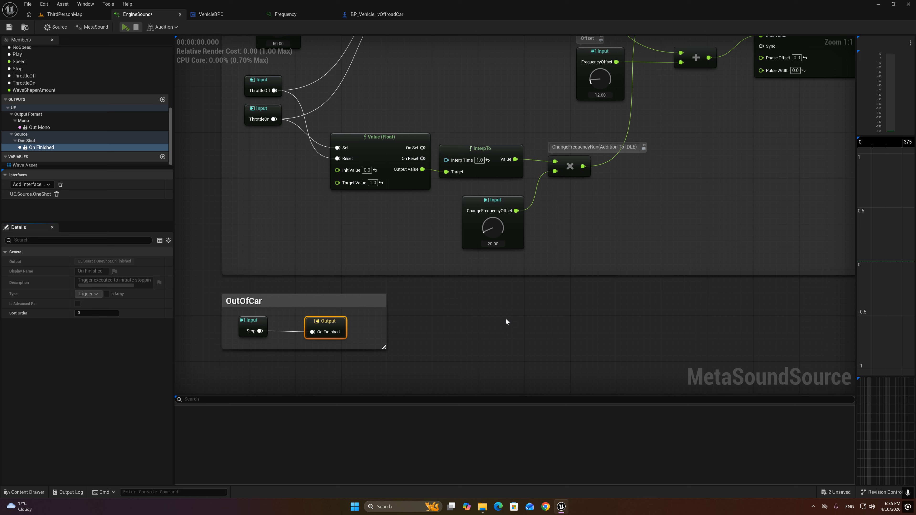
pyautogui.scroll(-2, 506, 320)
pyautogui.moveTo(588, 307); pyautogui.dragTo(569, 312, button='right')
pyautogui.scroll(2, 301, 345)
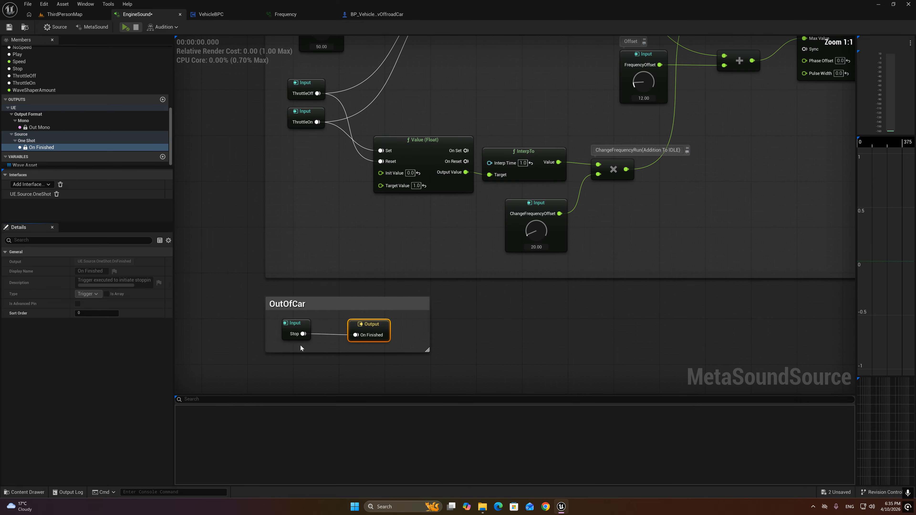
pyautogui.click(294, 324)
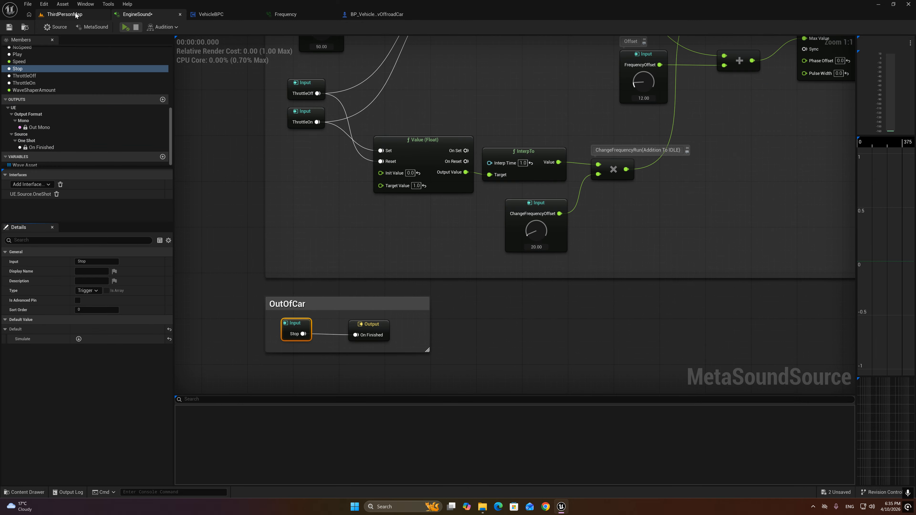
# Step: Open the VehicleBPC event graph and examine the Get Out Of The Vehicle logic from the key event to Add Mapping Context
pyautogui.click(214, 15)
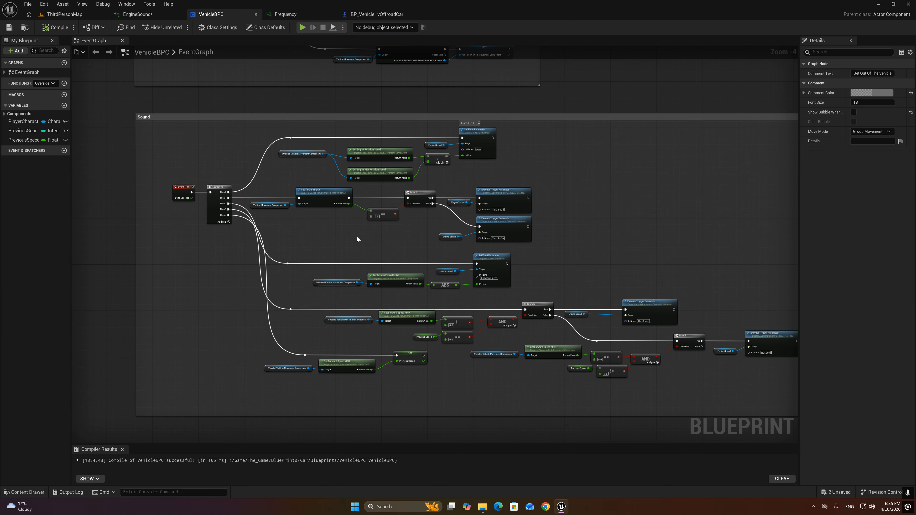
pyautogui.press('Home')
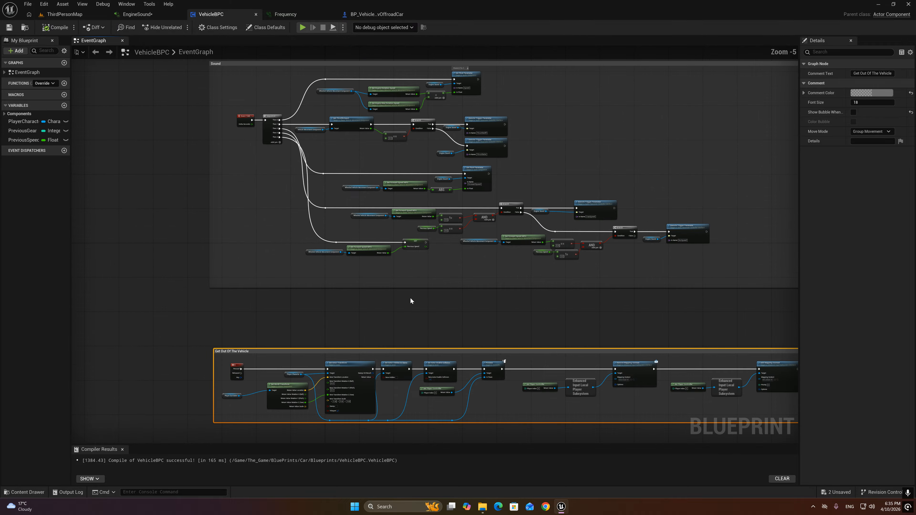
pyautogui.moveTo(635, 318); pyautogui.dragTo(422, 313, button='right')
pyautogui.scroll(-2, 423, 313)
pyautogui.moveTo(657, 307); pyautogui.dragTo(382, 301, button='right')
pyautogui.scroll(2, 558, 275)
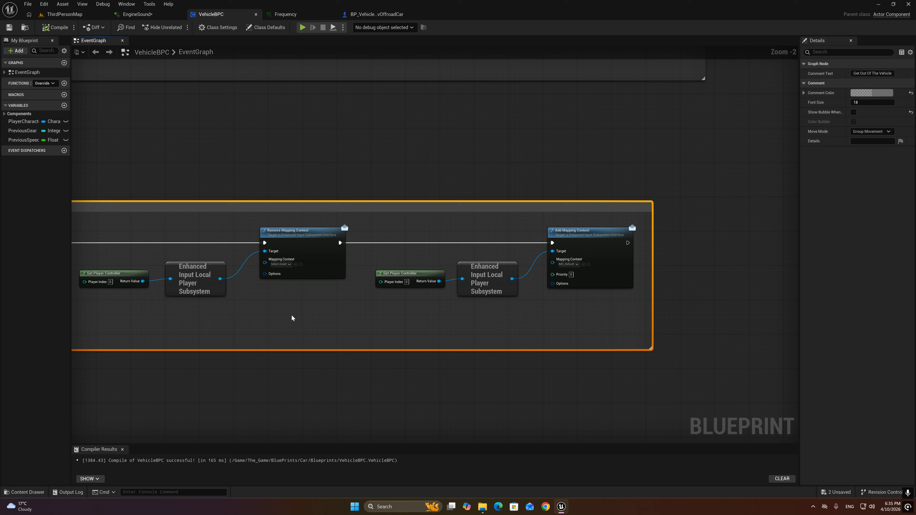
pyautogui.moveTo(292, 318); pyautogui.dragTo(424, 317, button='right')
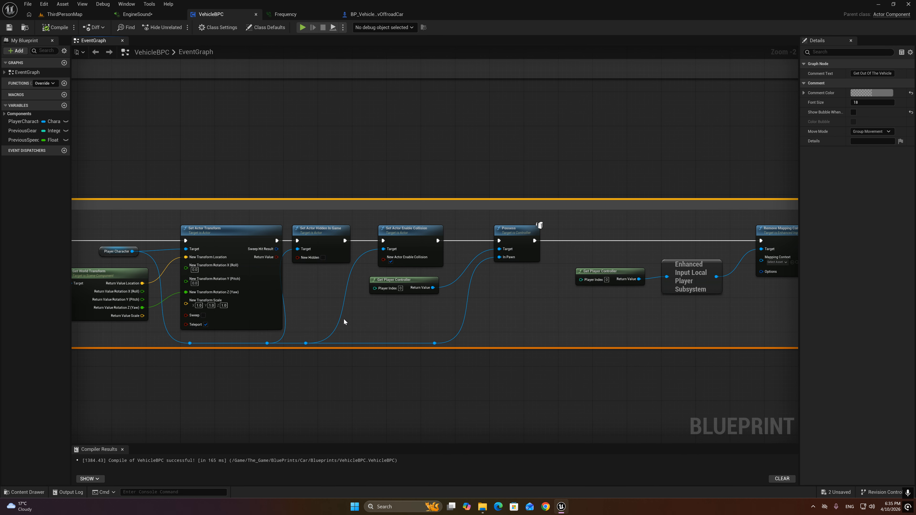
pyautogui.moveTo(345, 321); pyautogui.dragTo(489, 331, button='right')
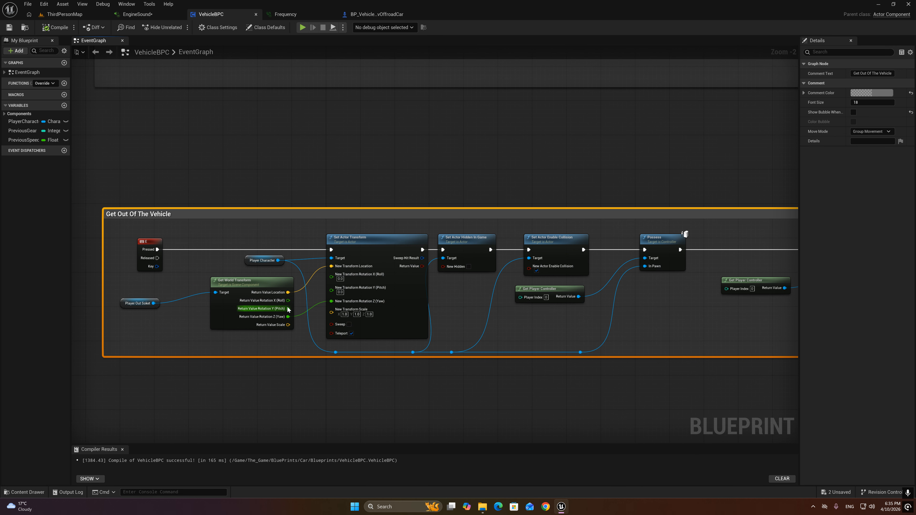
# Step: Copy the ThrottleOn Execute Trigger Parameter node and its Engine Sound reference from the Sound section
pyautogui.scroll(-3, 453, 324)
pyautogui.moveTo(284, 172); pyautogui.dragTo(373, 341, button='right')
pyautogui.scroll(2, 374, 341)
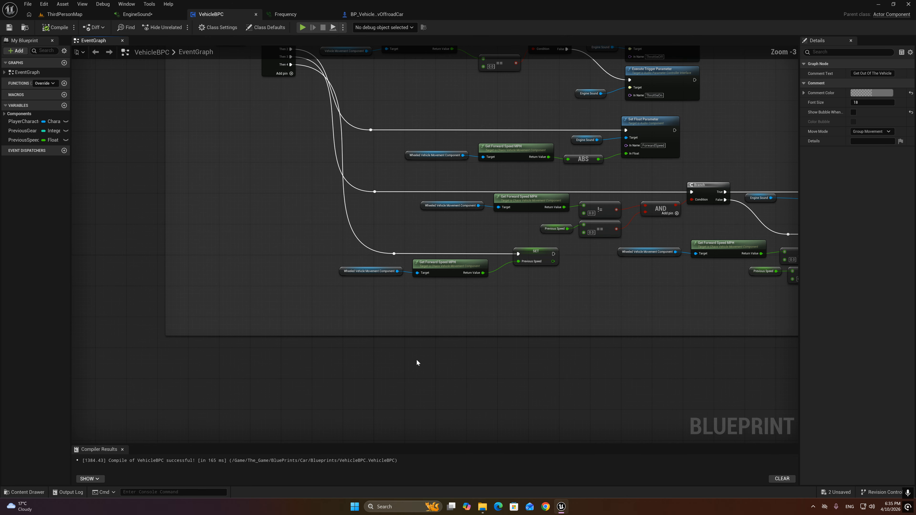
pyautogui.moveTo(439, 349); pyautogui.dragTo(388, 218, button='right')
pyautogui.moveTo(363, 287); pyautogui.dragTo(422, 340, button='right')
pyautogui.scroll(-2, 422, 340)
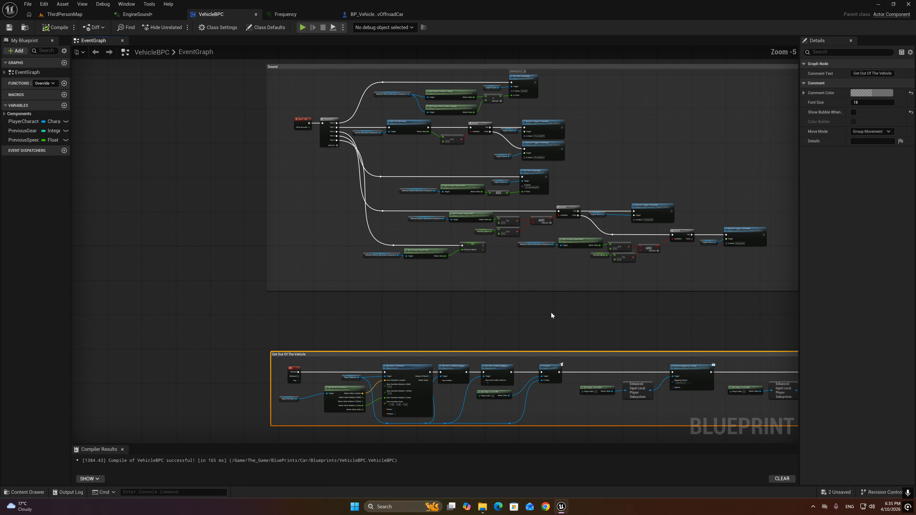
pyautogui.moveTo(600, 281); pyautogui.dragTo(452, 306, button='right')
pyautogui.scroll(3, 426, 222)
pyautogui.moveTo(394, 193); pyautogui.dragTo(472, 235, button='right')
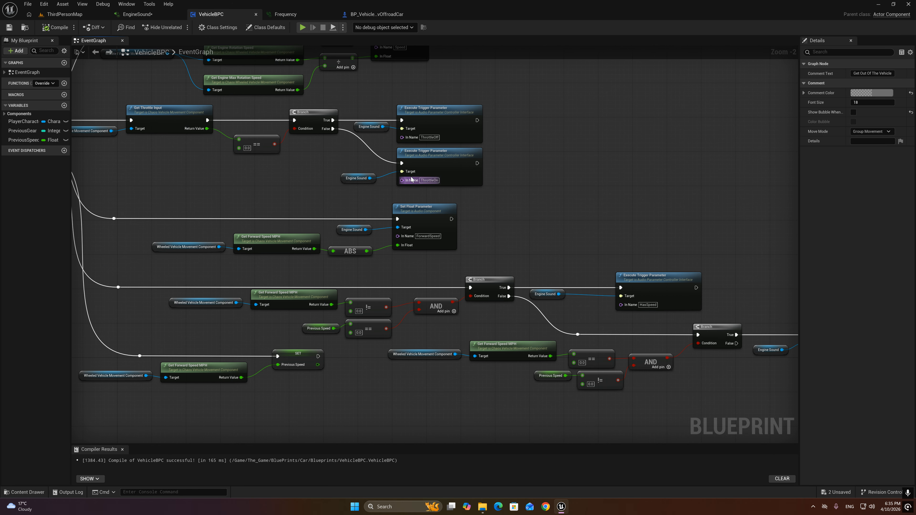
pyautogui.moveTo(353, 193); pyautogui.dragTo(435, 162)
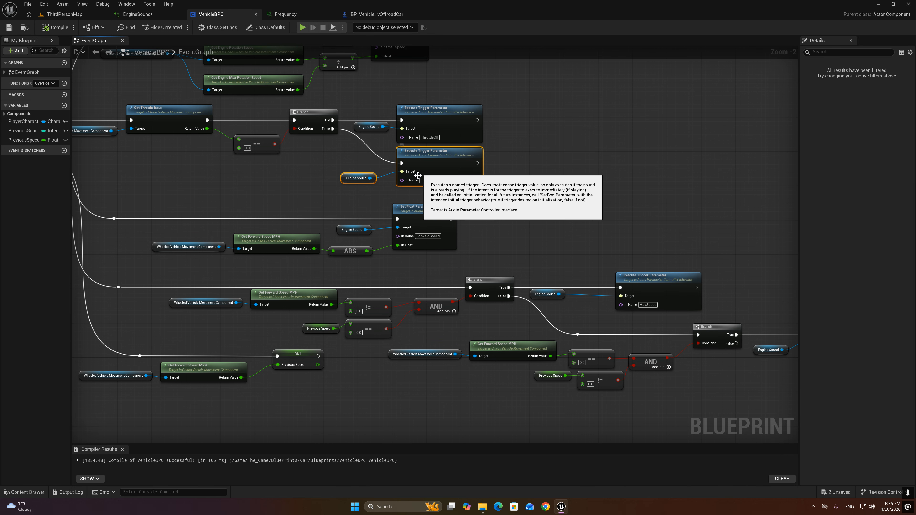
# Step: Paste the copied trigger nodes beyond the end of the Get Out Of The Vehicle section
pyautogui.scroll(-3, 360, 241)
pyautogui.moveTo(400, 311); pyautogui.dragTo(384, 155, button='right')
pyautogui.moveTo(351, 304); pyautogui.dragTo(380, 252, button='right')
pyautogui.moveTo(656, 250); pyautogui.dragTo(619, 231, button='right')
pyautogui.hotkey('ctrl', 'v')
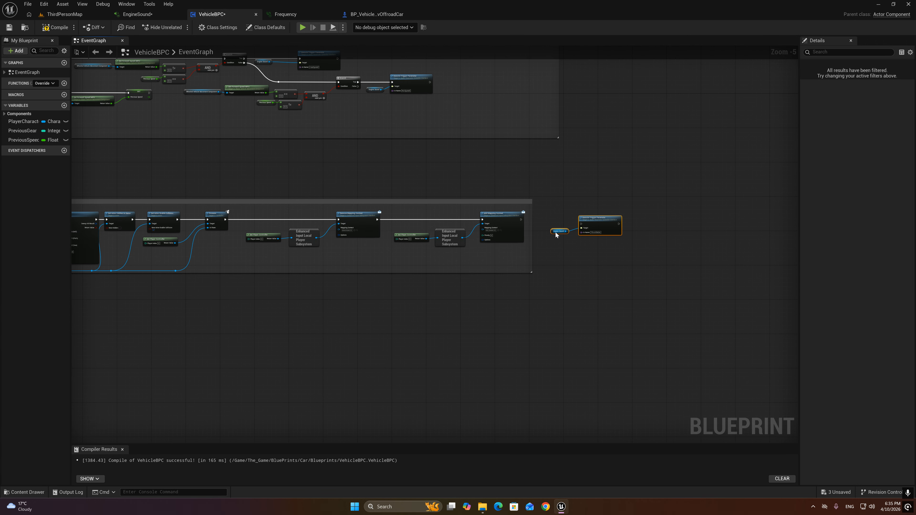
# Step: Widen the Get Out Of The Vehicle comment box and place the pasted trigger nodes inside it after Add Mapping Context
pyautogui.scroll(4, 552, 222)
pyautogui.moveTo(594, 216); pyautogui.dragTo(795, 216)
pyautogui.moveTo(652, 211); pyautogui.dragTo(607, 227)
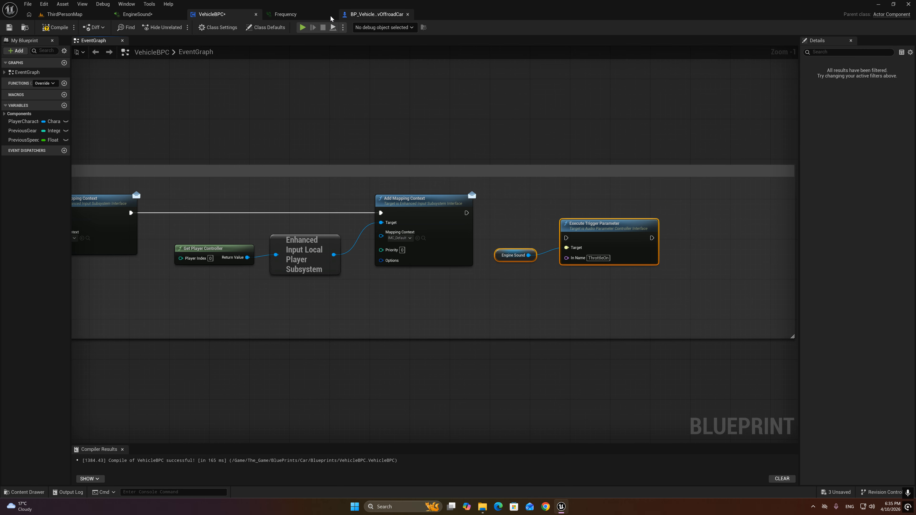
# Step: Set the pasted Execute Trigger Parameter's In Name to Stop, matching the EngineSound input, and connect the node after Add Mapping Context
pyautogui.click(287, 18)
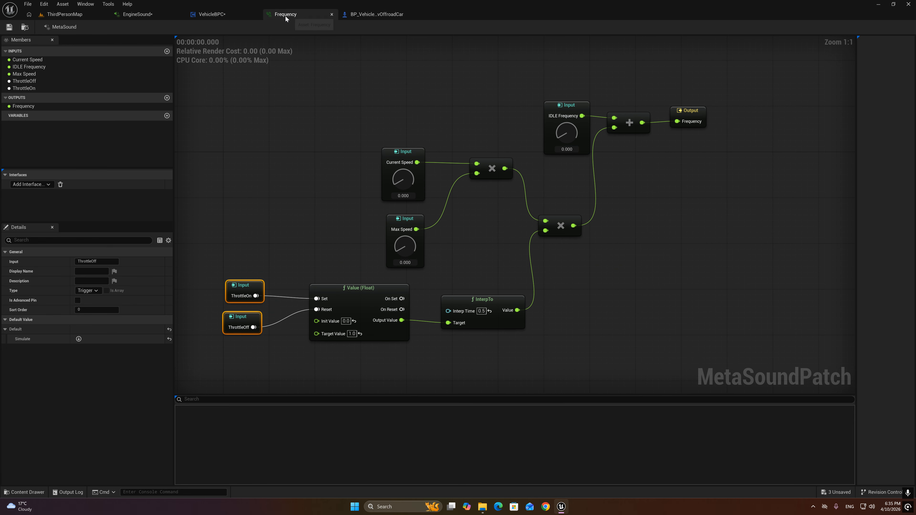
pyautogui.click(144, 15)
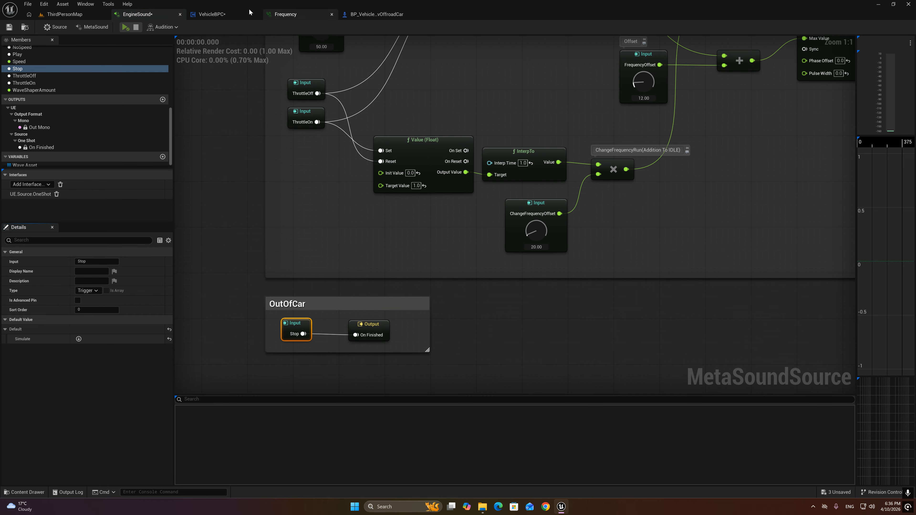
pyautogui.click(378, 14)
pyautogui.click(285, 15)
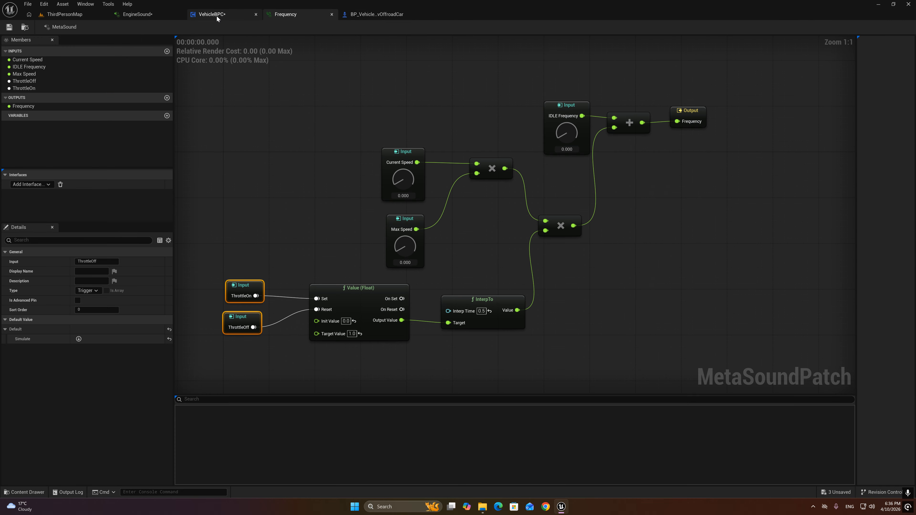
pyautogui.click(213, 14)
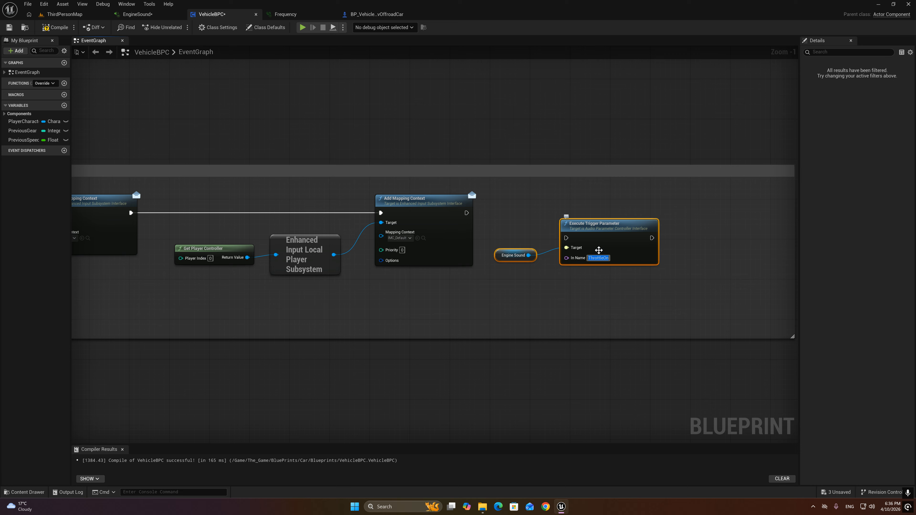
pyautogui.write('Stop')
pyautogui.moveTo(466, 213); pyautogui.dragTo(620, 205)
pyautogui.click(616, 255)
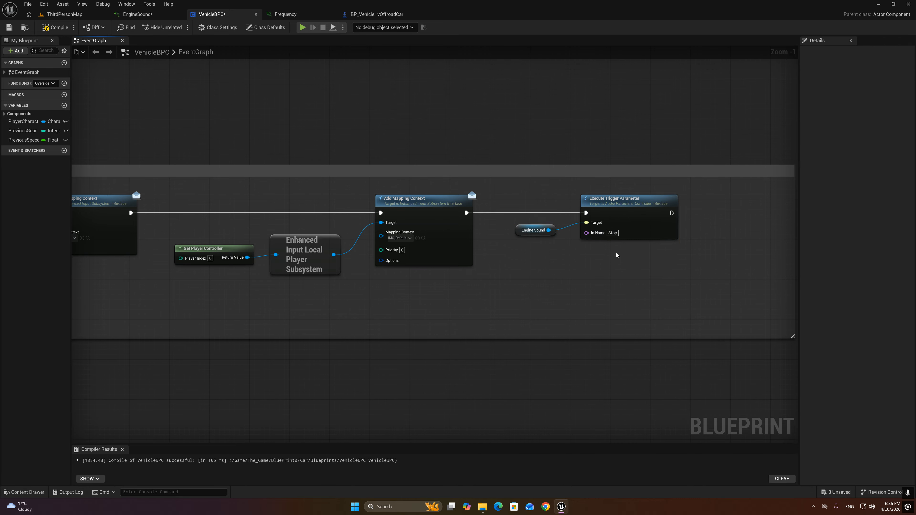
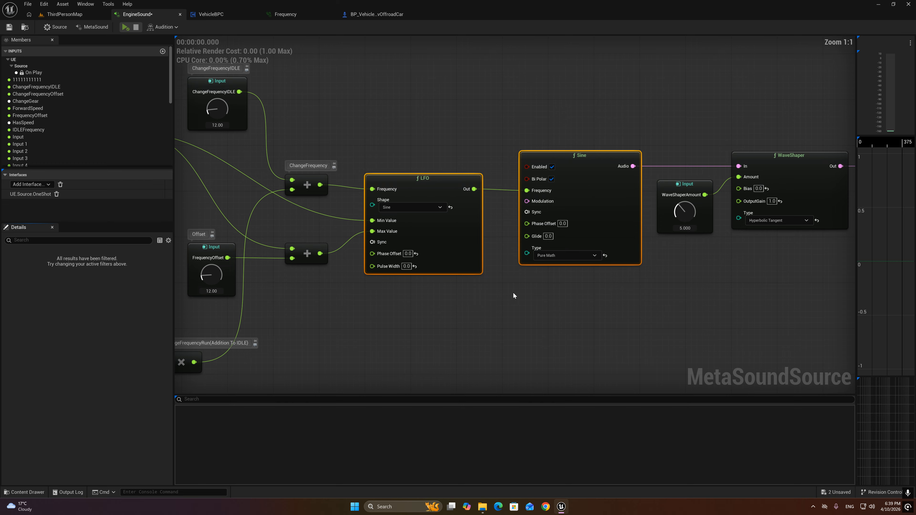
# Step: Examine the LFO, Sine and WaveShaper nodes in the EngineSound graph and how they are chained
pyautogui.moveTo(513, 293); pyautogui.dragTo(449, 291, button='right')
pyautogui.moveTo(349, 122); pyautogui.dragTo(719, 318)
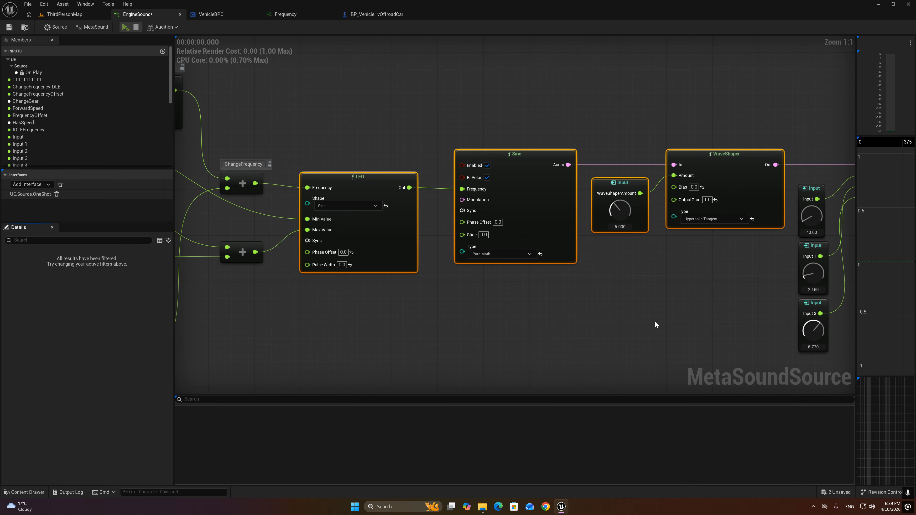
pyautogui.click(517, 307)
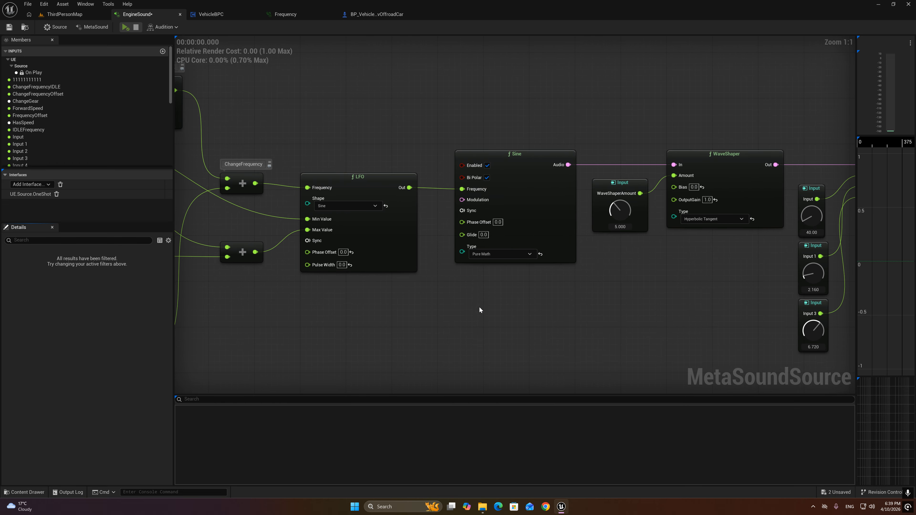
pyautogui.moveTo(425, 302); pyautogui.dragTo(427, 313, button='right')
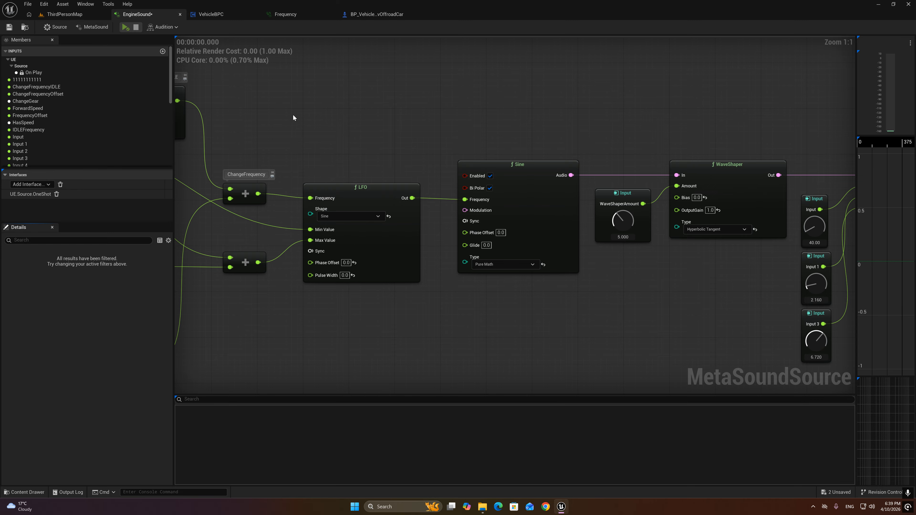
pyautogui.moveTo(294, 117); pyautogui.dragTo(728, 318)
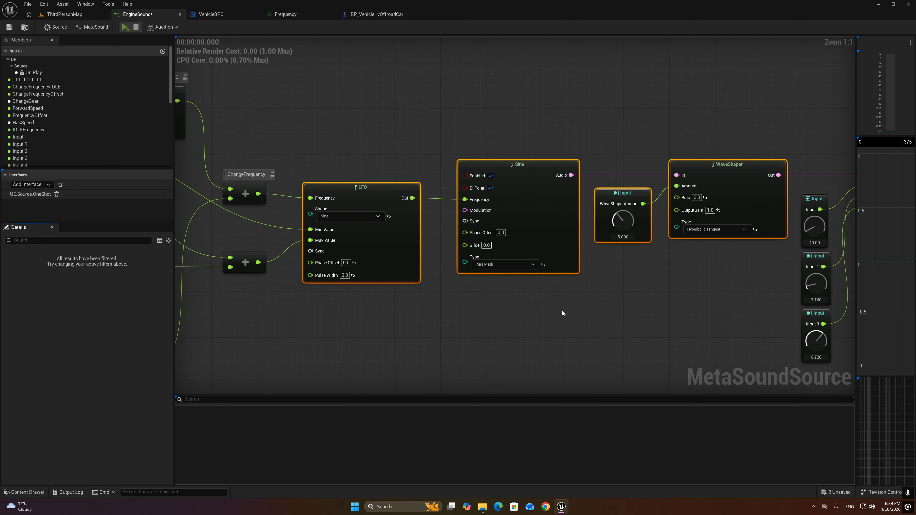
pyautogui.click(539, 317)
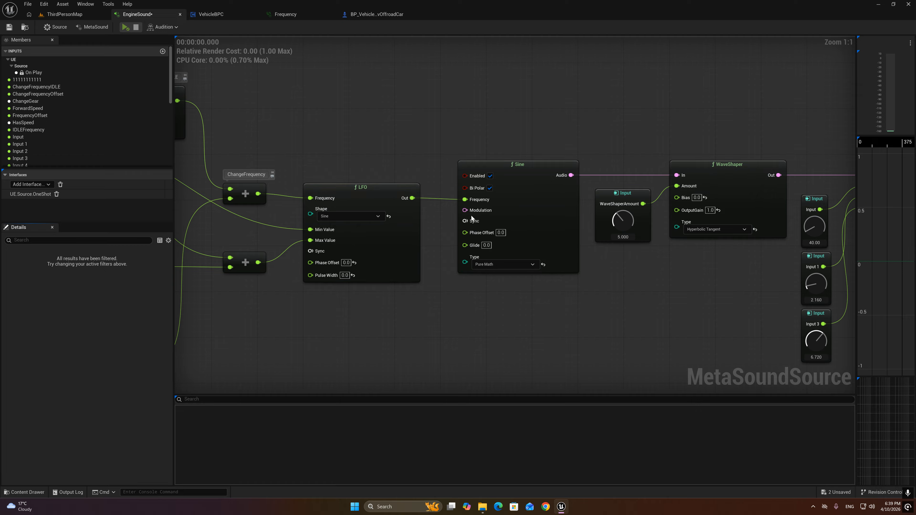
pyautogui.moveTo(343, 136); pyautogui.dragTo(547, 304)
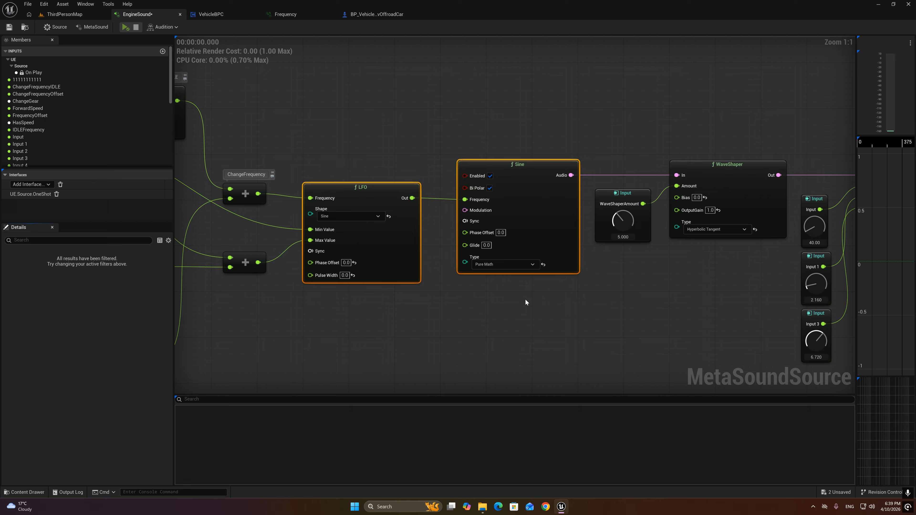
pyautogui.click(431, 236)
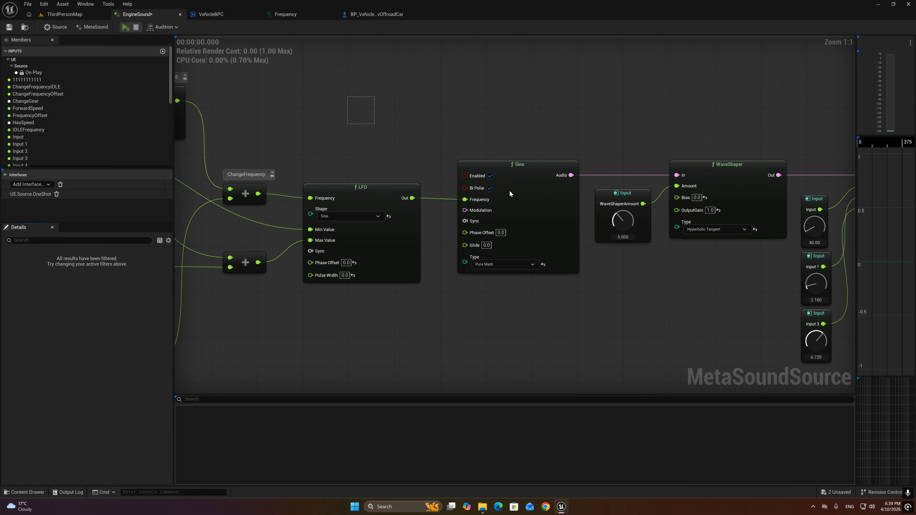
pyautogui.moveTo(510, 191); pyautogui.dragTo(705, 310)
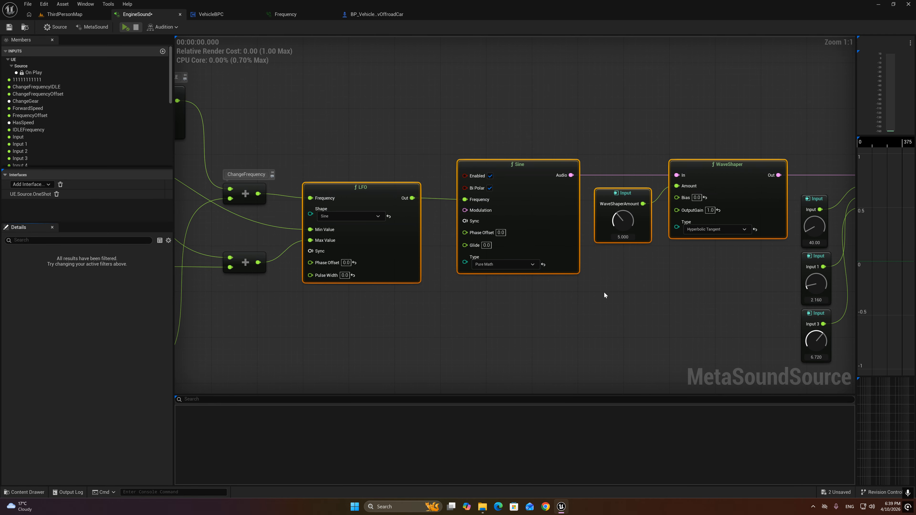
pyautogui.click(400, 341)
pyautogui.moveTo(391, 181); pyautogui.dragTo(353, 200, button='right')
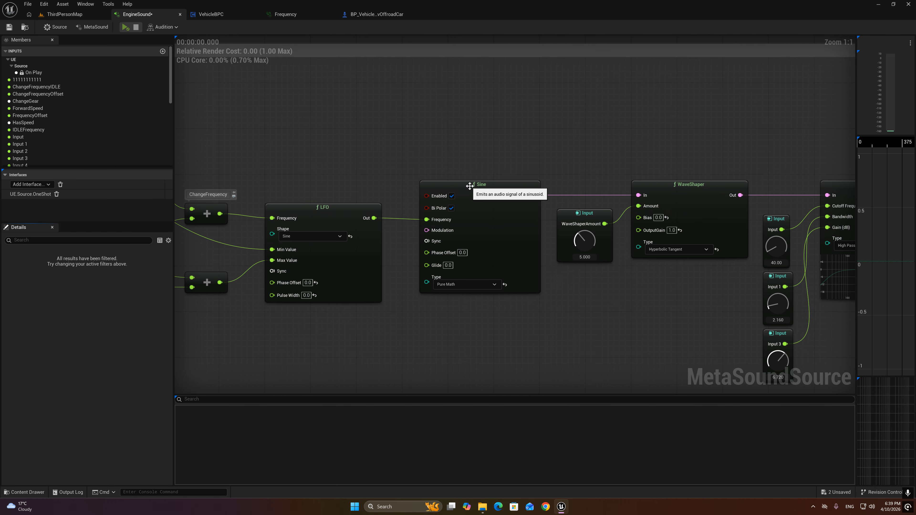
pyautogui.click(489, 187)
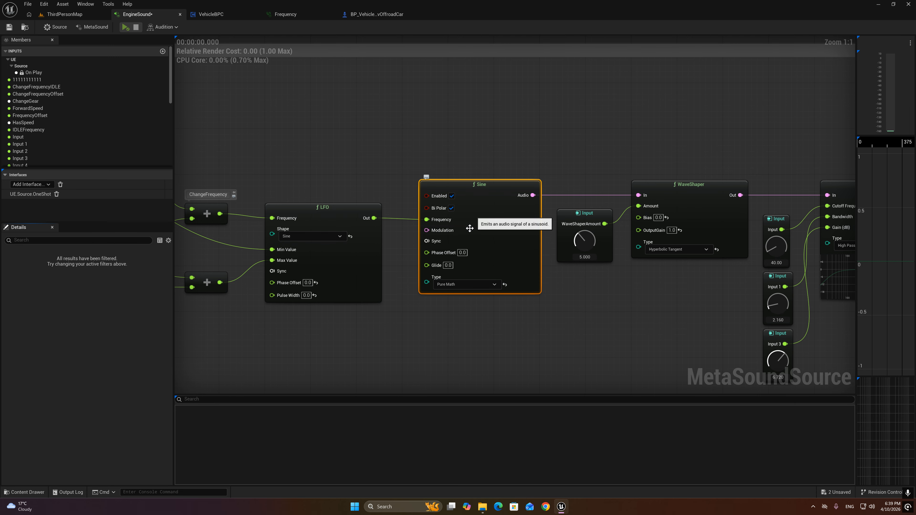
# Step: Widen the output meter and waveform area and start playing the EngineSound MetaSound
pyautogui.moveTo(859, 273); pyautogui.dragTo(711, 273)
pyautogui.moveTo(573, 218); pyautogui.dragTo(408, 178, button='right')
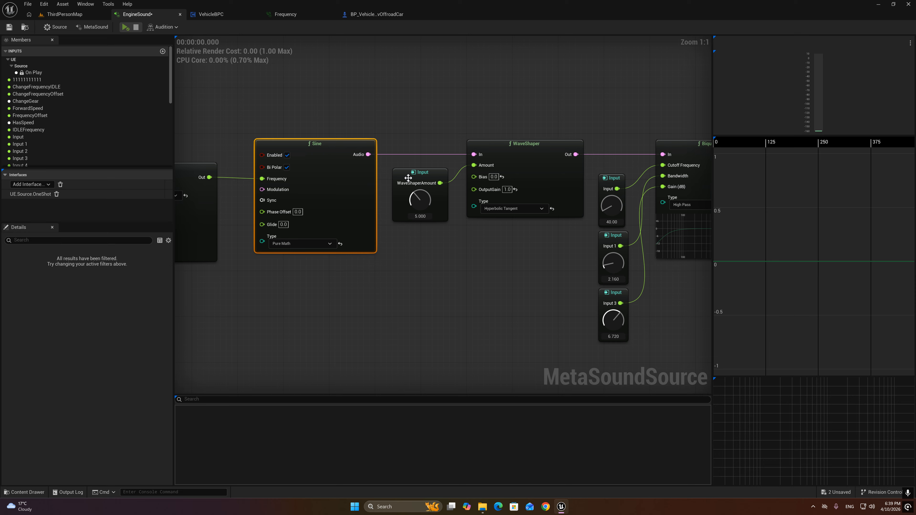
pyautogui.click(122, 28)
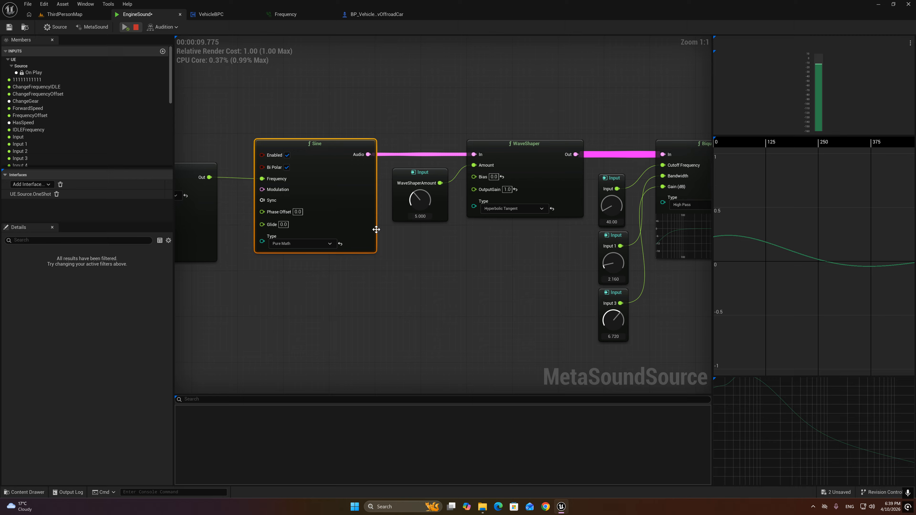
# Step: Inspect the signal path from LFO through Sine to WaveShaper during playback, including the WaveShaperAmount input
pyautogui.click(375, 299)
pyautogui.moveTo(375, 299); pyautogui.dragTo(511, 317, button='right')
pyautogui.moveTo(357, 147); pyautogui.dragTo(317, 234)
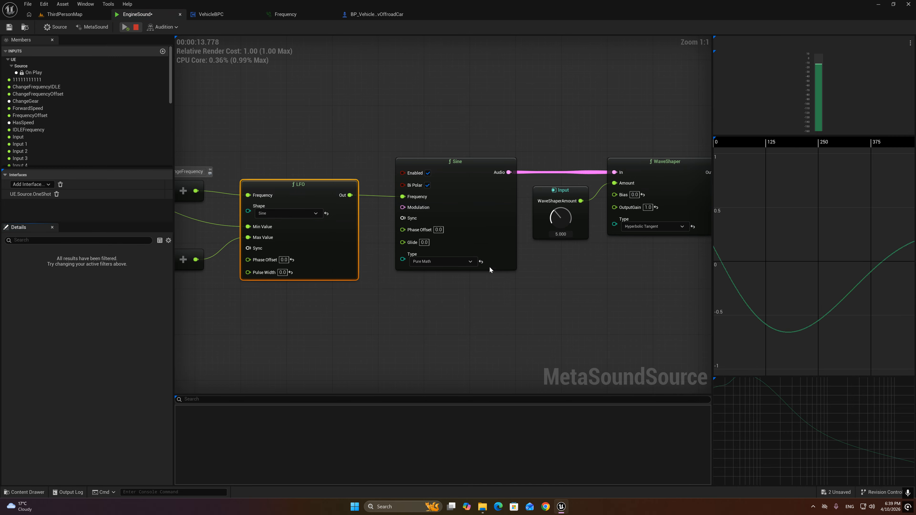
pyautogui.moveTo(615, 296); pyautogui.dragTo(505, 301, button='right')
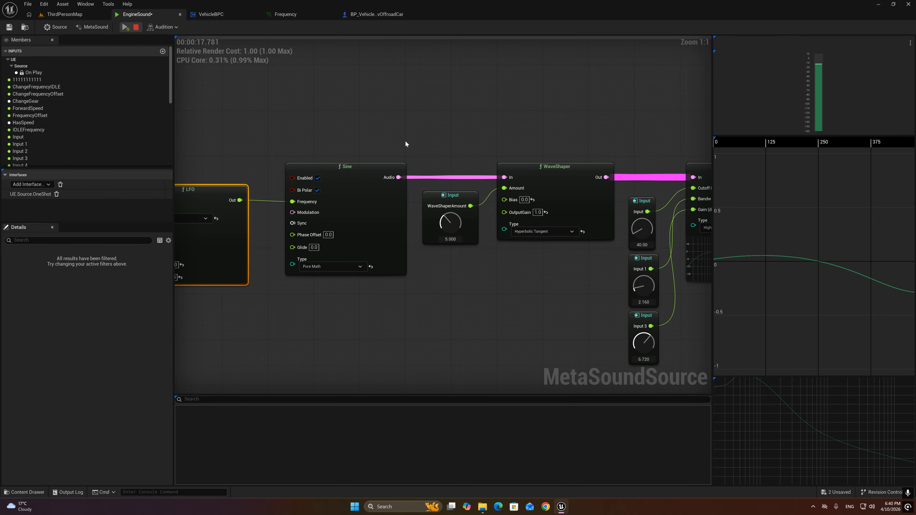
pyautogui.click(423, 142)
pyautogui.moveTo(423, 142); pyautogui.dragTo(423, 147, button='right')
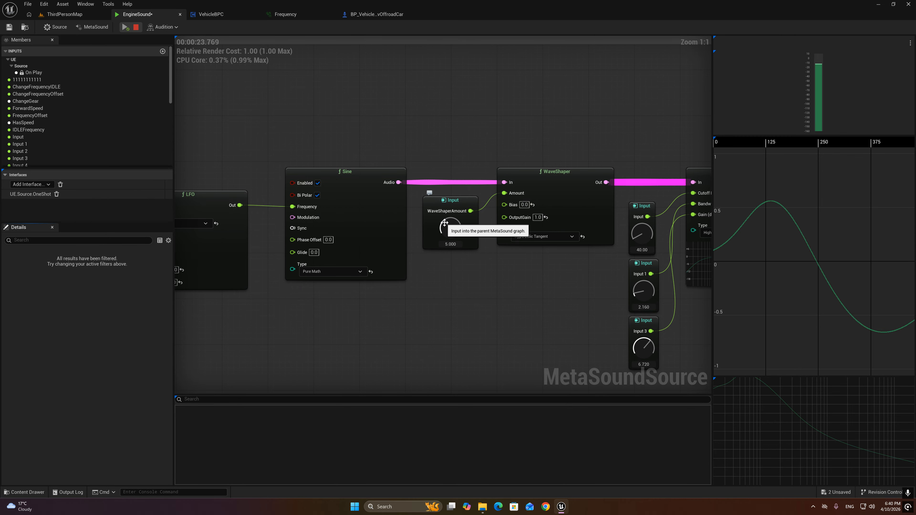
pyautogui.moveTo(445, 223); pyautogui.dragTo(503, 220)
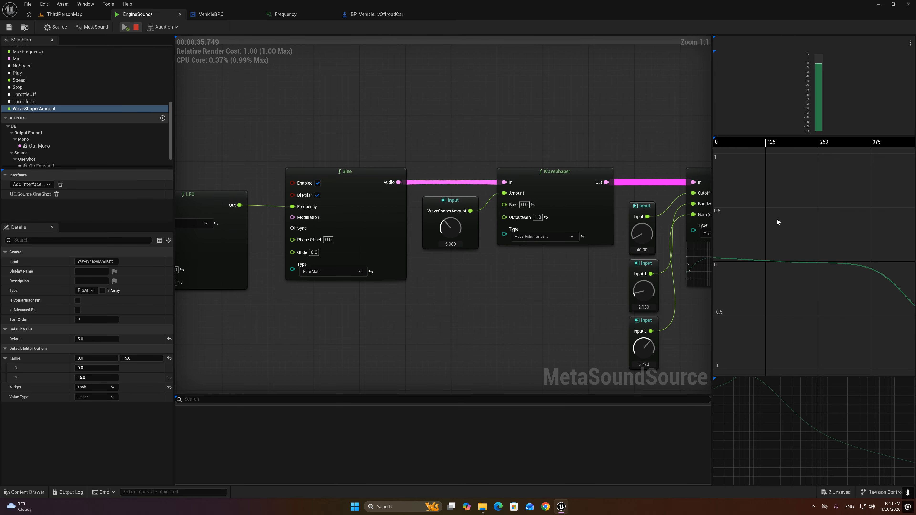
# Step: Examine what feeds the LFO's Frequency, Min Value and Max Value pins, and read its live Out value
pyautogui.moveTo(235, 310); pyautogui.dragTo(450, 293, button='right')
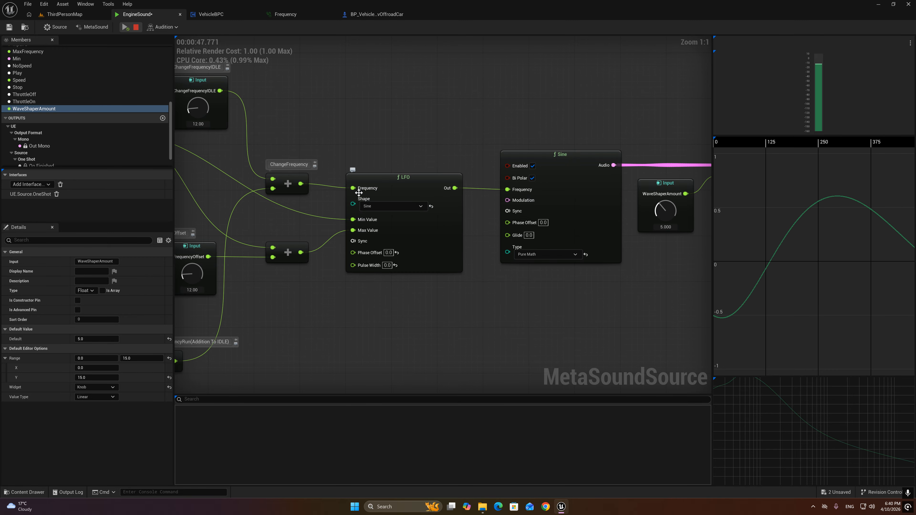
pyautogui.moveTo(353, 221); pyautogui.dragTo(450, 230, button='right')
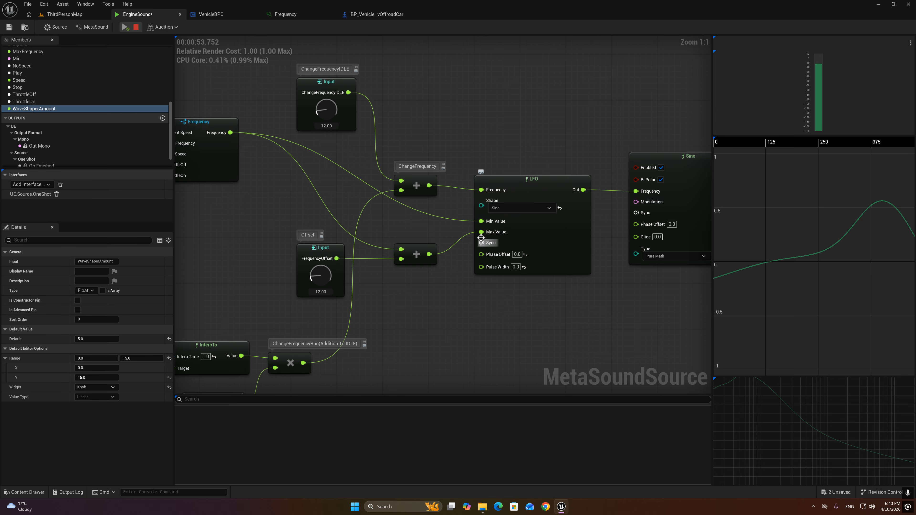
pyautogui.moveTo(443, 240); pyautogui.dragTo(494, 236, button='right')
pyautogui.scroll(-1, 514, 237)
pyautogui.moveTo(638, 203)
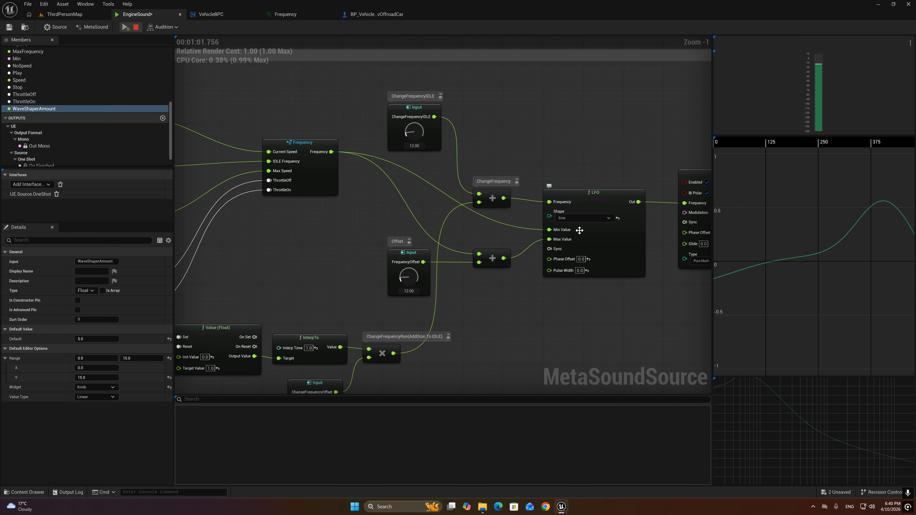
pyautogui.moveTo(563, 232)
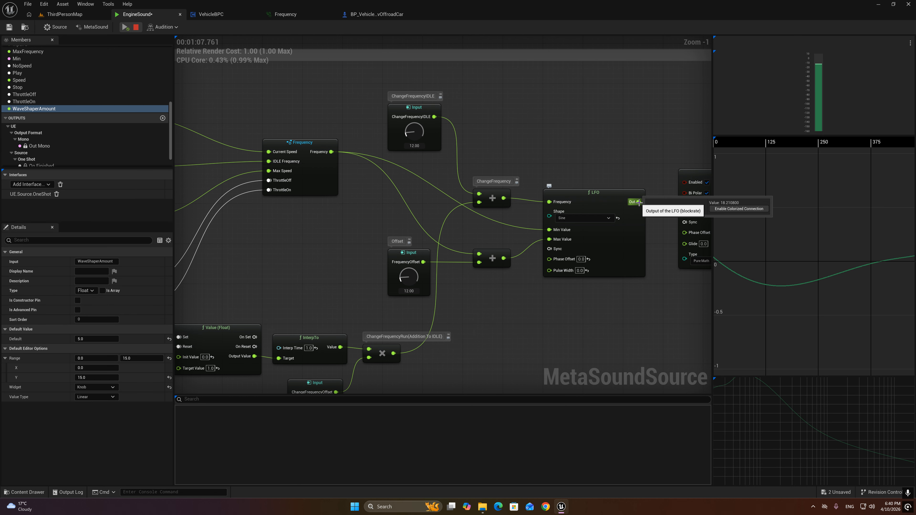
pyautogui.scroll(1, 641, 201)
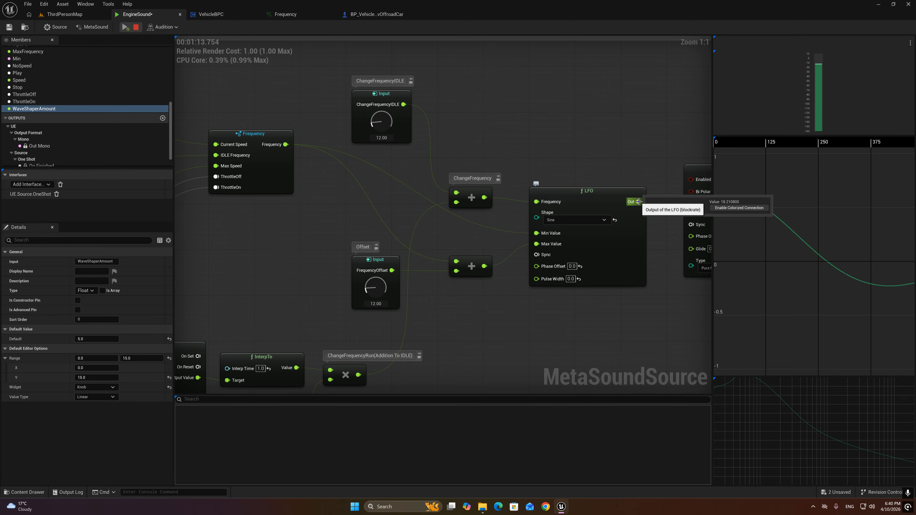
# Step: Examine the ChangeFrequency addition feeding the LFO and the LFO output driving the Sine node's Frequency
pyautogui.click(457, 206)
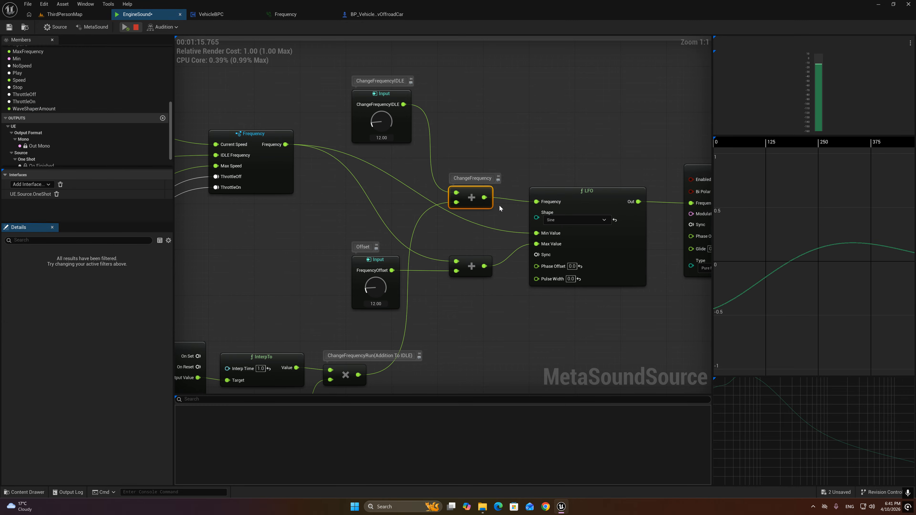
pyautogui.moveTo(610, 154); pyautogui.dragTo(441, 141, button='right')
pyautogui.moveTo(490, 157); pyautogui.dragTo(429, 155, button='right')
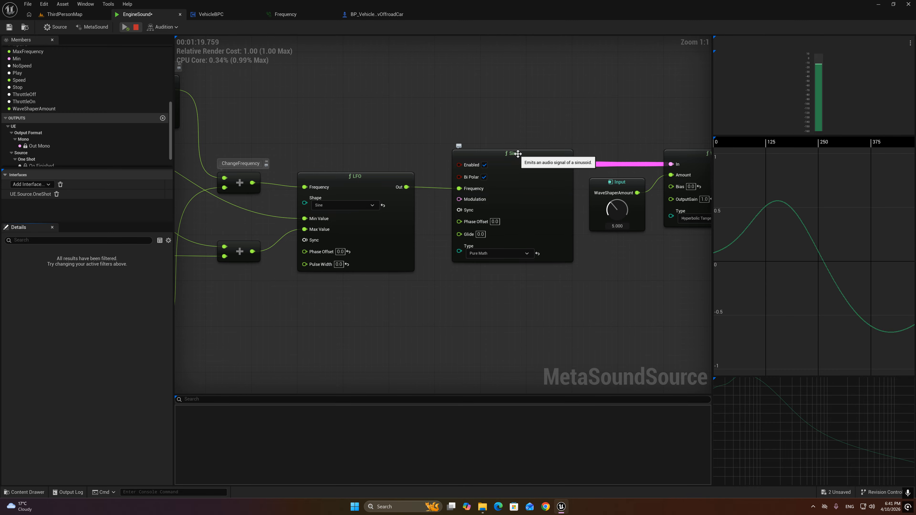
pyautogui.moveTo(461, 189)
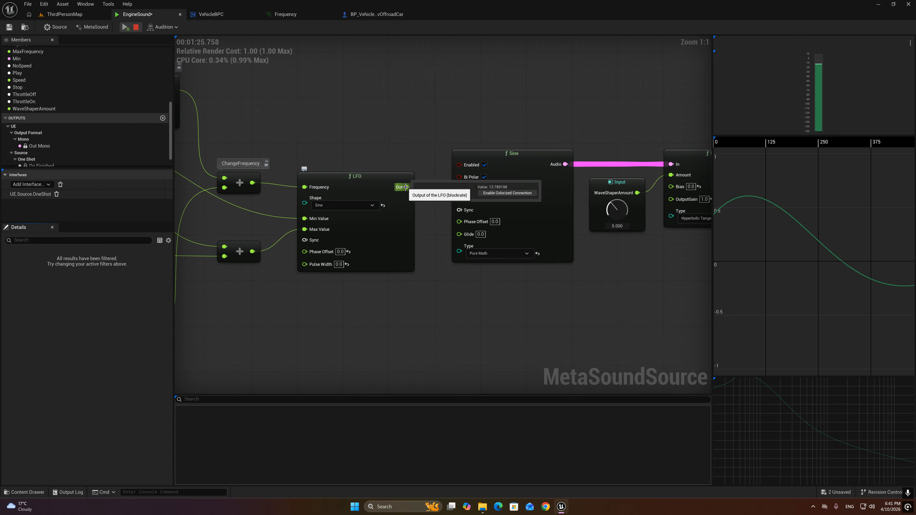
pyautogui.moveTo(441, 135); pyautogui.dragTo(520, 266)
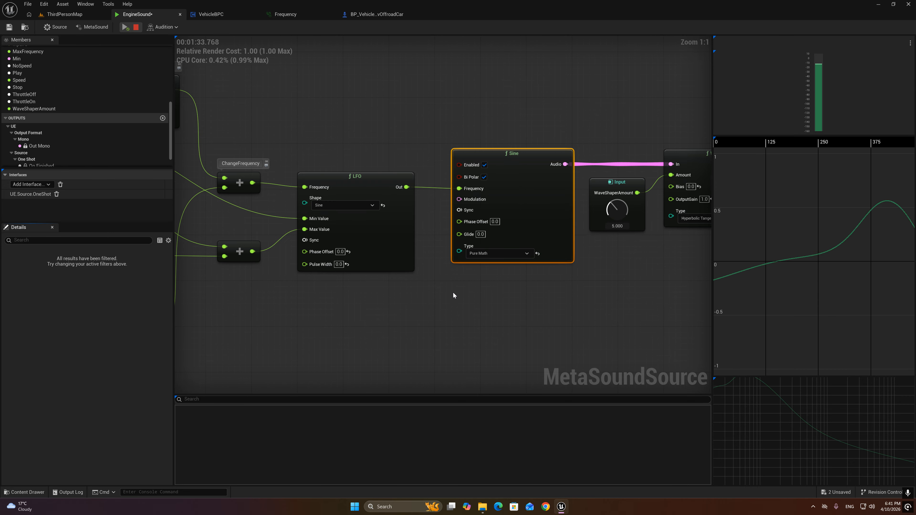
pyautogui.moveTo(602, 311); pyautogui.dragTo(486, 233, button='right')
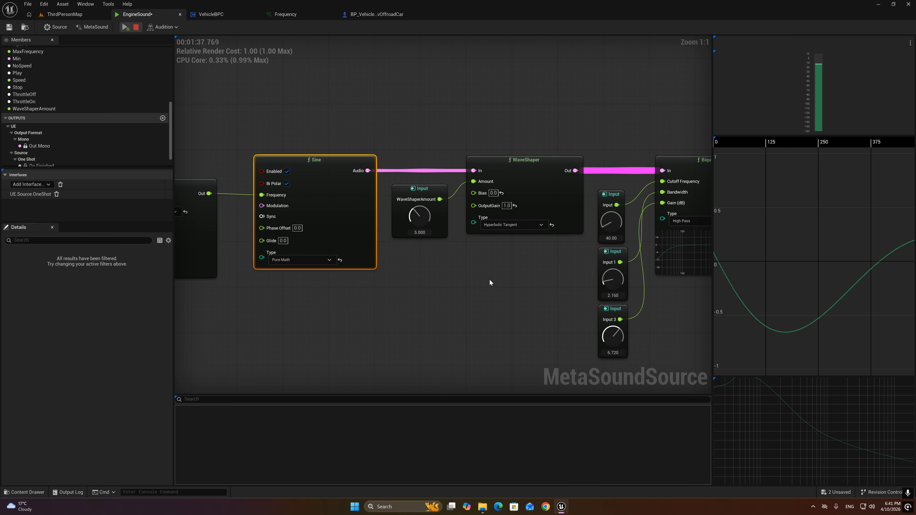
# Step: Review the whole chain from the frequency inputs through LFO, Sine and WaveShaper to the filter inputs while the sound plays
pyautogui.scroll(-2, 451, 283)
pyautogui.moveTo(497, 273); pyautogui.dragTo(557, 267, button='right')
pyautogui.moveTo(589, 156); pyautogui.dragTo(269, 299)
pyautogui.moveTo(268, 300); pyautogui.dragTo(298, 294, button='right')
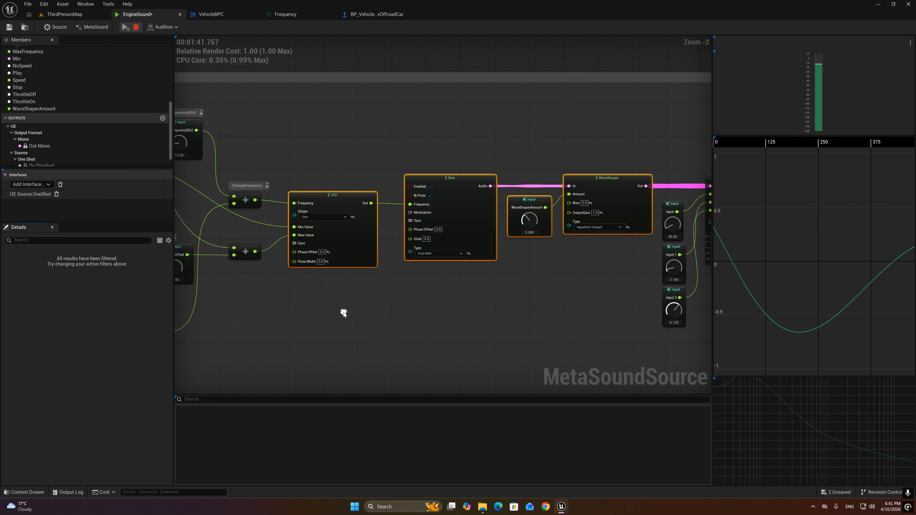
pyautogui.scroll(1, 342, 313)
pyautogui.moveTo(710, 285); pyautogui.dragTo(575, 301)
pyautogui.moveTo(311, 286); pyautogui.dragTo(657, 291, button='right')
pyautogui.moveTo(422, 291); pyautogui.dragTo(437, 291, button='right')
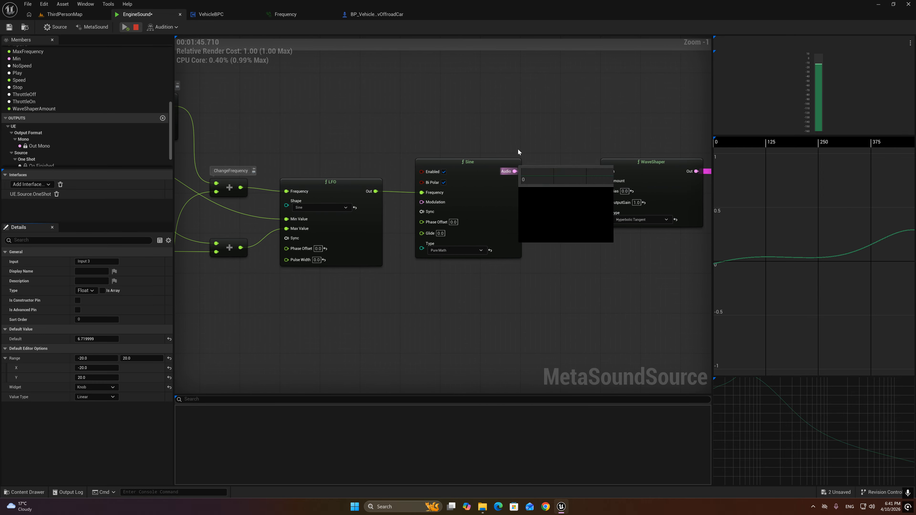
pyautogui.moveTo(659, 127); pyautogui.dragTo(364, 301)
pyautogui.moveTo(290, 318); pyautogui.dragTo(533, 309, button='right')
pyautogui.scroll(-1, 533, 309)
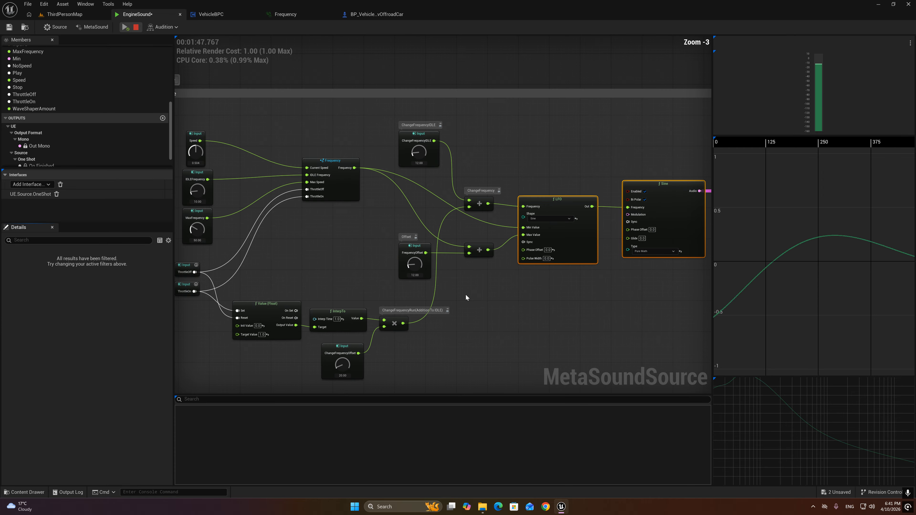
# Step: Examine the frequency inputs, throttle triggers and additions feeding the LFO, and follow the chain onward through Sine and WaveShaper
pyautogui.moveTo(355, 261); pyautogui.dragTo(486, 244, button='right')
pyautogui.scroll(-1, 487, 244)
pyautogui.moveTo(293, 88); pyautogui.dragTo(597, 356)
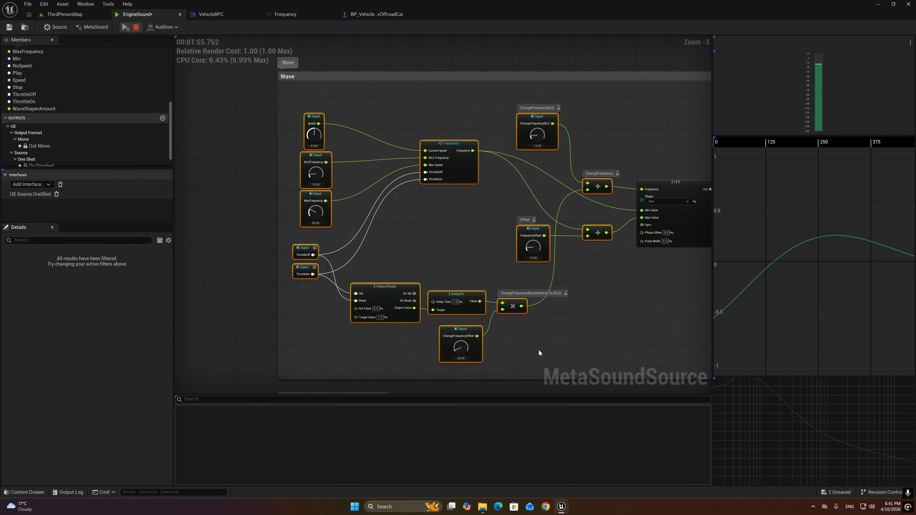
pyautogui.click(552, 328)
pyautogui.moveTo(619, 295); pyautogui.dragTo(396, 286, button='right')
pyautogui.moveTo(453, 110); pyautogui.dragTo(400, 119, button='right')
pyautogui.moveTo(403, 120); pyautogui.dragTo(660, 295)
# Step: Examine the Biquad Filter nodes after the WaveShaper together with their cutoff frequency, bandwidth and gain inputs
pyautogui.scroll(1, 520, 266)
pyautogui.moveTo(568, 279); pyautogui.dragTo(302, 280, button='right')
pyautogui.scroll(-2, 498, 287)
pyautogui.moveTo(386, 172); pyautogui.dragTo(665, 303)
pyautogui.moveTo(664, 303); pyautogui.dragTo(527, 288, button='right')
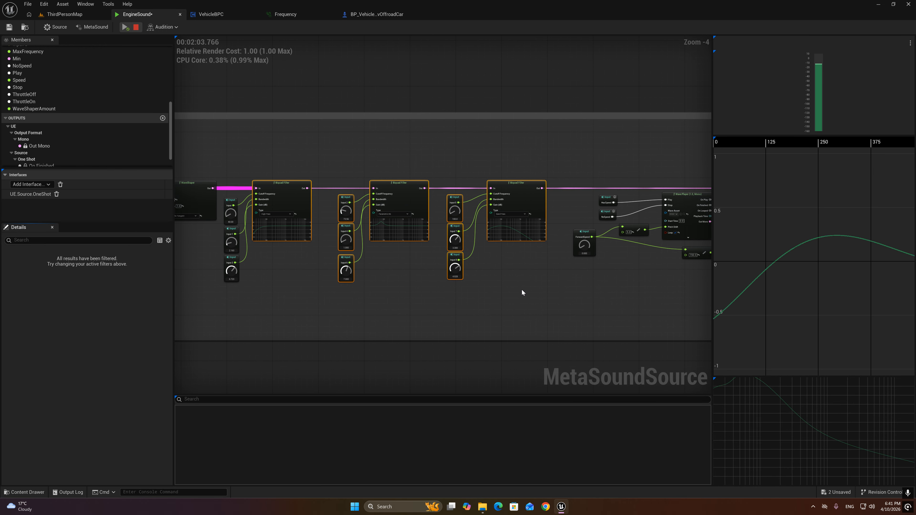
# Step: Inspect the Wave Player section with its HasSpeed, NoSpeed and ForwardSpeed inputs and the two division nodes
pyautogui.moveTo(562, 313); pyautogui.dragTo(387, 320, button='right')
pyautogui.scroll(2, 404, 312)
pyautogui.moveTo(383, 151); pyautogui.dragTo(583, 300)
pyautogui.scroll(2, 583, 300)
pyautogui.moveTo(473, 259); pyautogui.dragTo(474, 278, button='right')
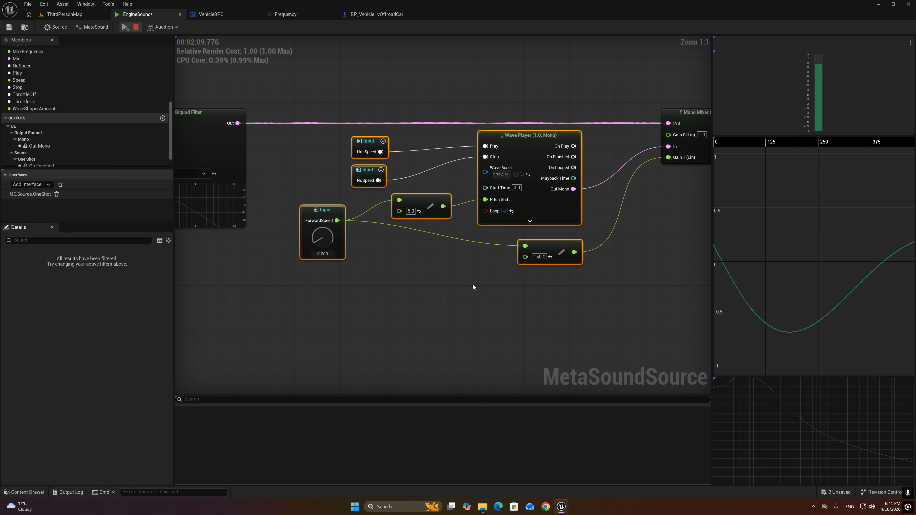
pyautogui.click(473, 283)
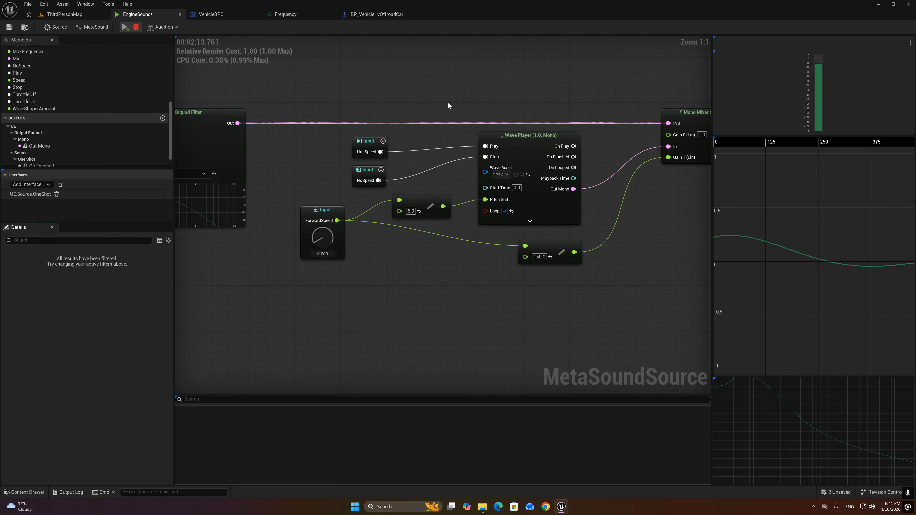
pyautogui.click(505, 136)
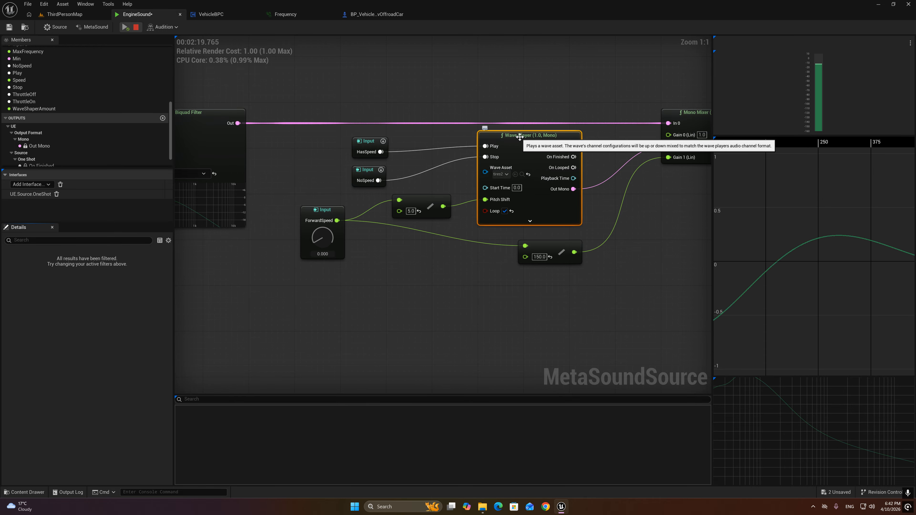
# Step: Try out a second Wave Player (1.0, Mono) triggered by HasSpeed, including its wave asset choices, and delete it again
pyautogui.moveTo(381, 152); pyautogui.dragTo(424, 91)
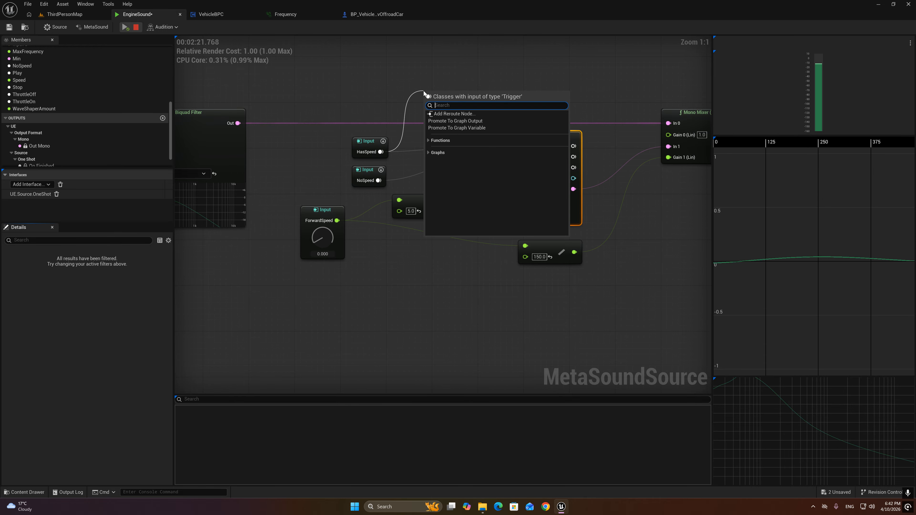
pyautogui.write('player')
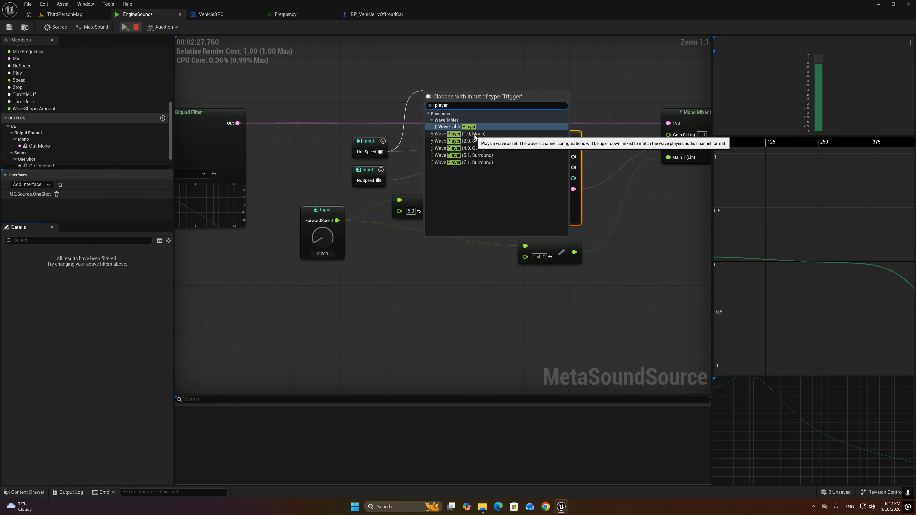
pyautogui.click(470, 135)
pyautogui.moveTo(469, 103); pyautogui.dragTo(516, 118)
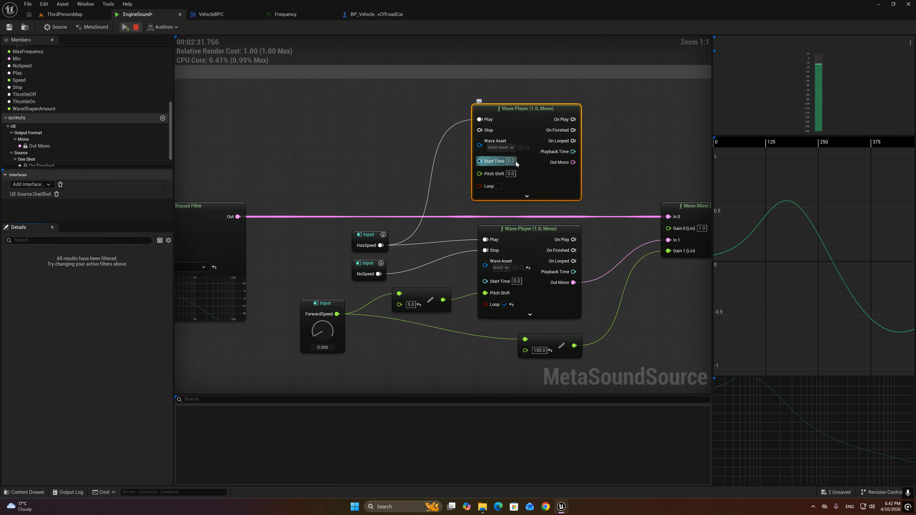
pyautogui.click(501, 148)
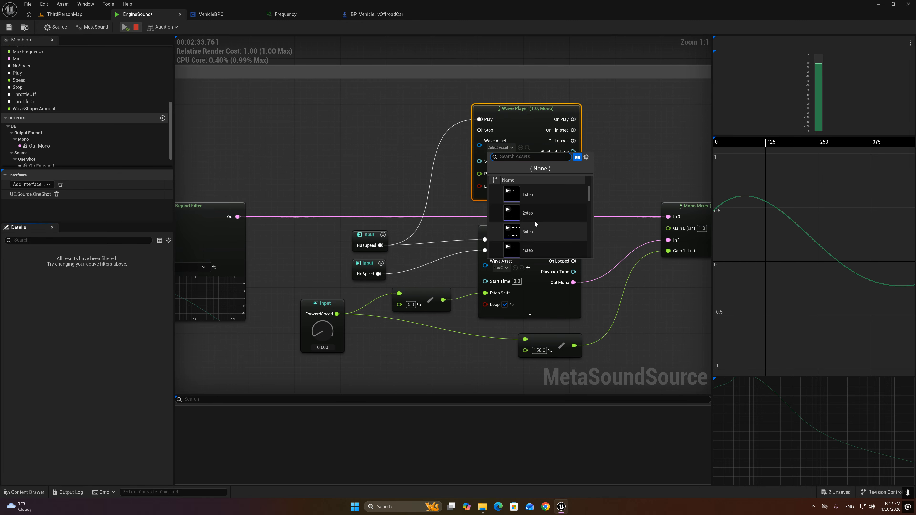
pyautogui.click(632, 122)
pyautogui.click(476, 109)
pyautogui.press('Delete')
# Step: Stop the engine sound playback, preview the Wave Player's tires2 sound wave in its waveform editor, and close that editor
pyautogui.click(136, 28)
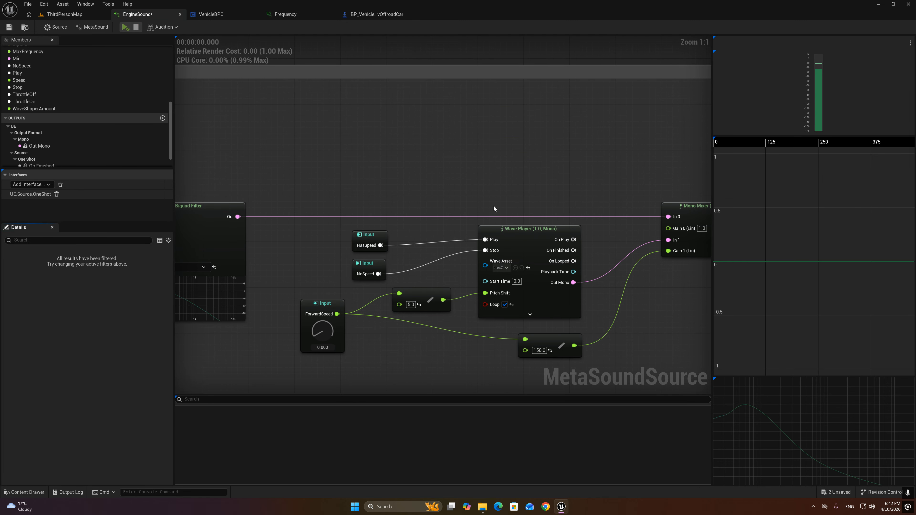
pyautogui.moveTo(484, 193); pyautogui.dragTo(442, 167, button='right')
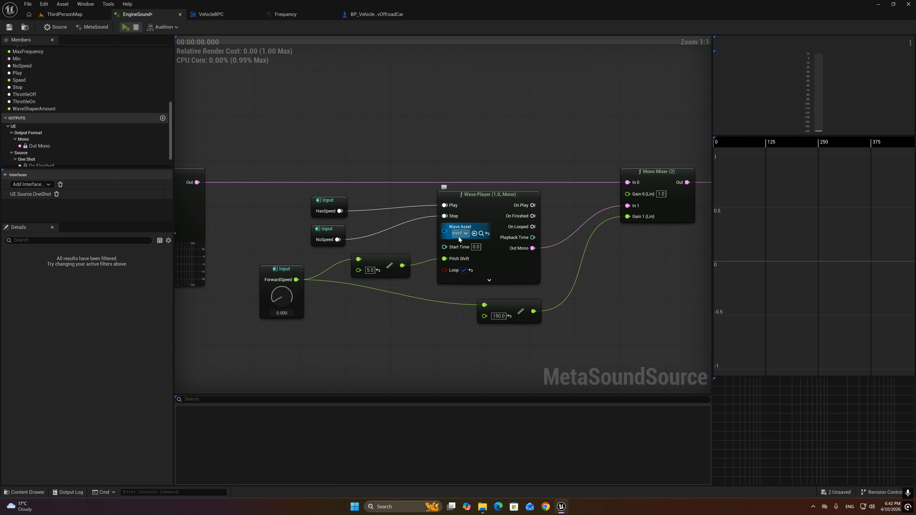
pyautogui.click(481, 233)
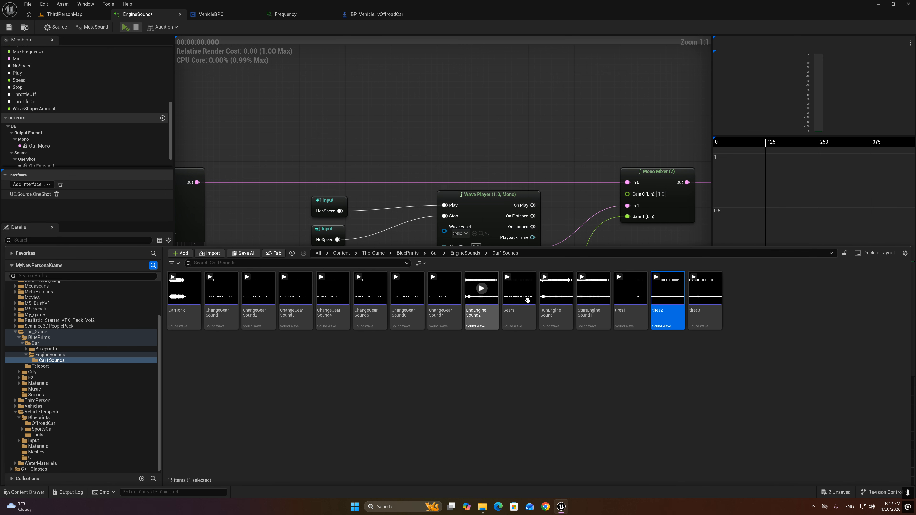
pyautogui.press('space')
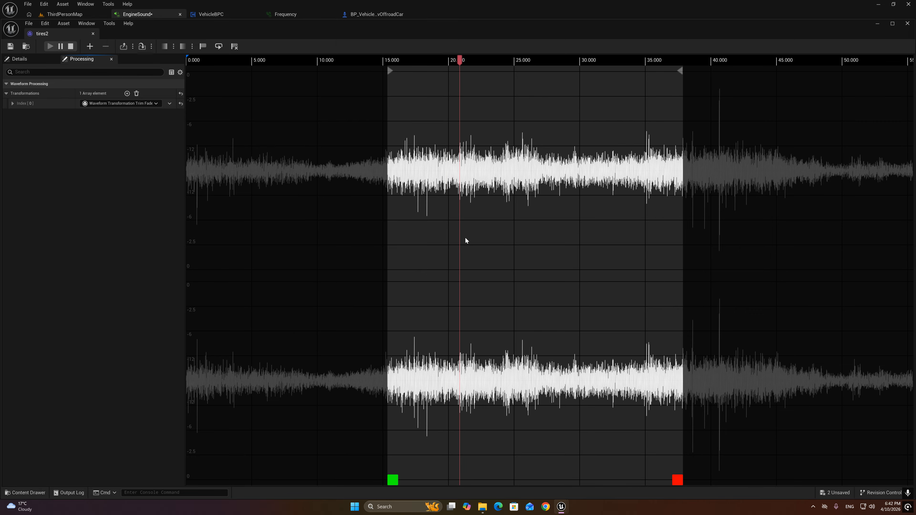
pyautogui.click(216, 15)
pyautogui.click(137, 14)
pyautogui.click(65, 14)
pyautogui.click(137, 15)
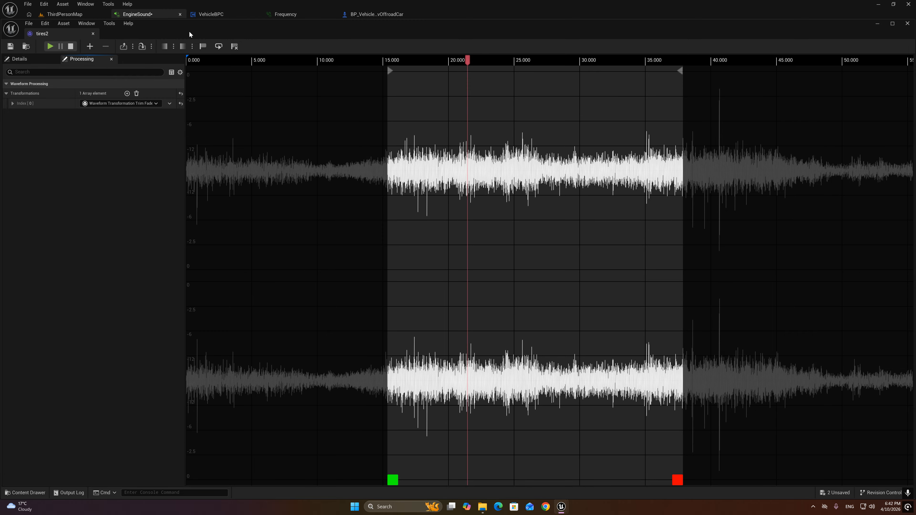
pyautogui.click(93, 34)
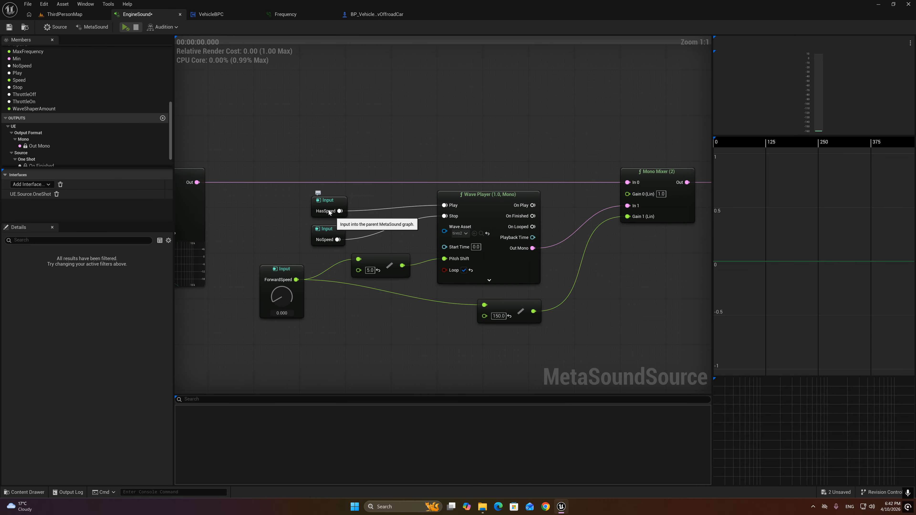
# Step: Inspect the HasSpeed and NoSpeed triggers on the Wave Player and the ForwardSpeed input divided into its Pitch Shift
pyautogui.moveTo(357, 217); pyautogui.dragTo(359, 216)
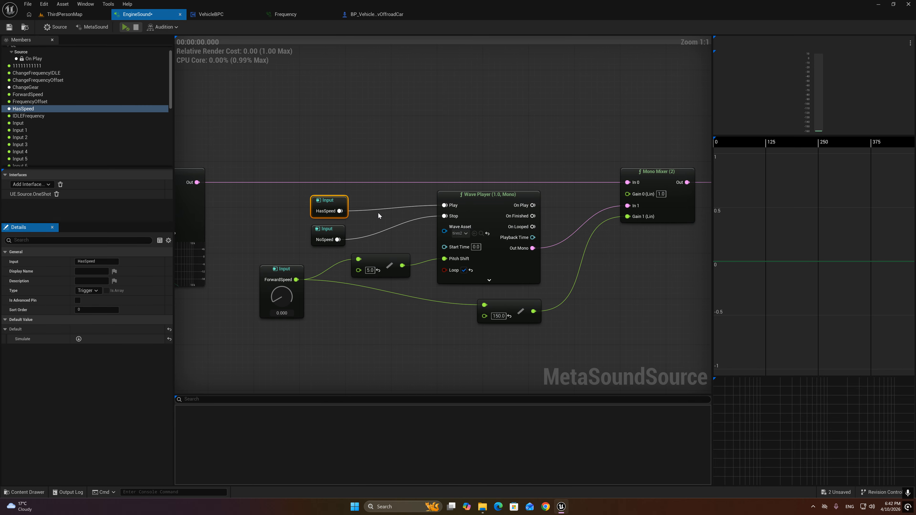
pyautogui.moveTo(300, 224); pyautogui.dragTo(350, 245)
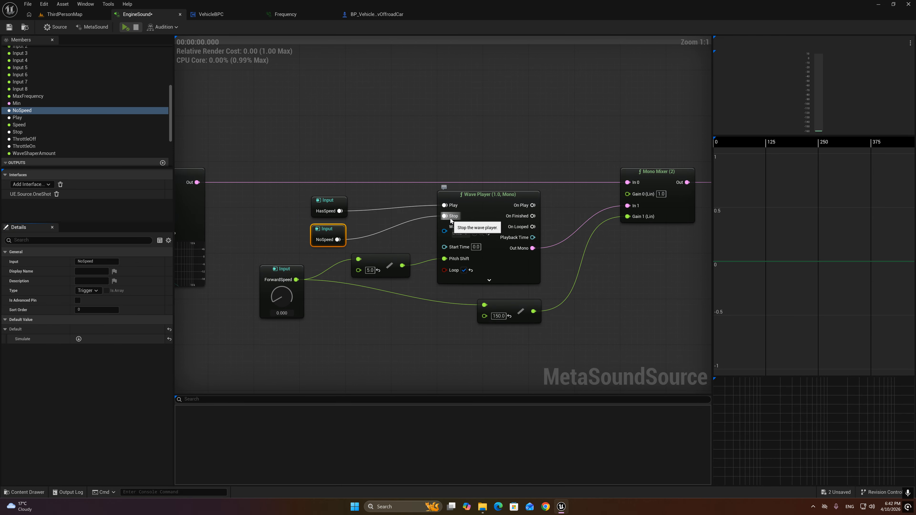
pyautogui.moveTo(394, 311); pyautogui.dragTo(386, 309, button='right')
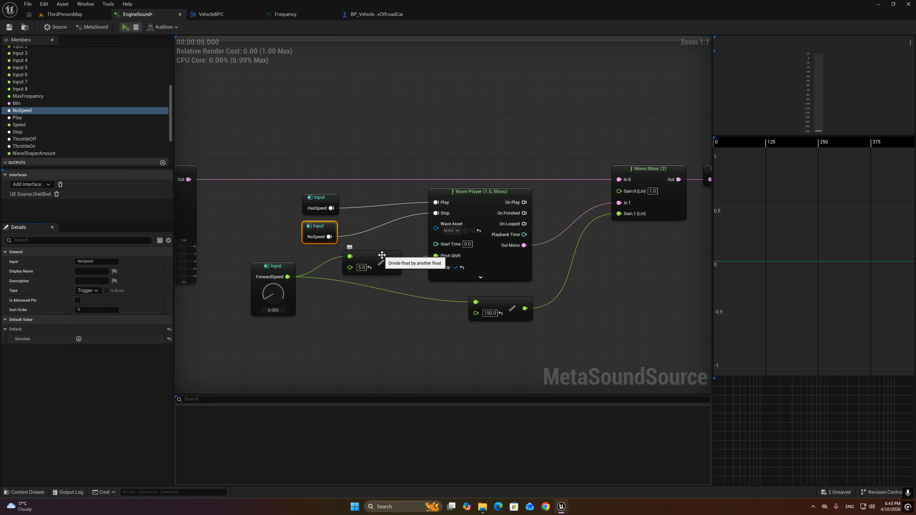
pyautogui.click(272, 267)
# Step: Examine in the VehicleBPC event graph how the absolute forward speed in MPH is sent to the ForwardSpeed parameter
pyautogui.click(224, 14)
pyautogui.click(301, 15)
pyautogui.click(227, 15)
pyautogui.moveTo(326, 210); pyautogui.dragTo(468, 270, button='right')
pyautogui.scroll(-2, 383, 245)
pyautogui.moveTo(372, 267); pyautogui.dragTo(312, 147, button='right')
pyautogui.scroll(2, 320, 241)
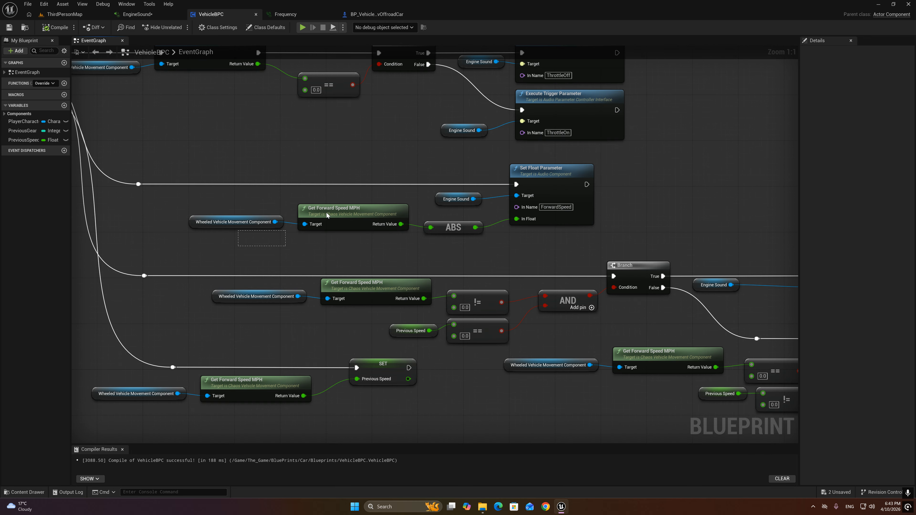
pyautogui.moveTo(280, 240); pyautogui.dragTo(346, 213)
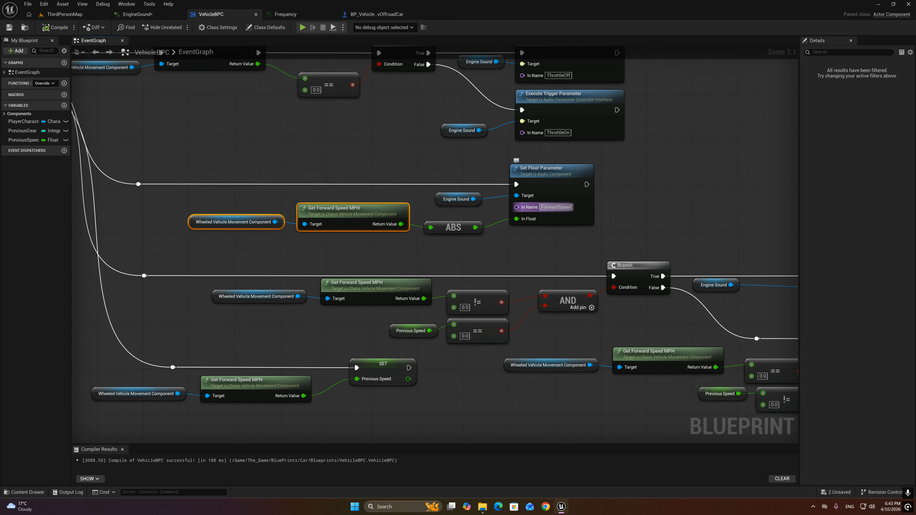
pyautogui.click(630, 195)
# Step: Return to the EngineSound graph and inspect the Mono Mixer (2) node in front of the output
pyautogui.click(396, 18)
pyautogui.click(282, 16)
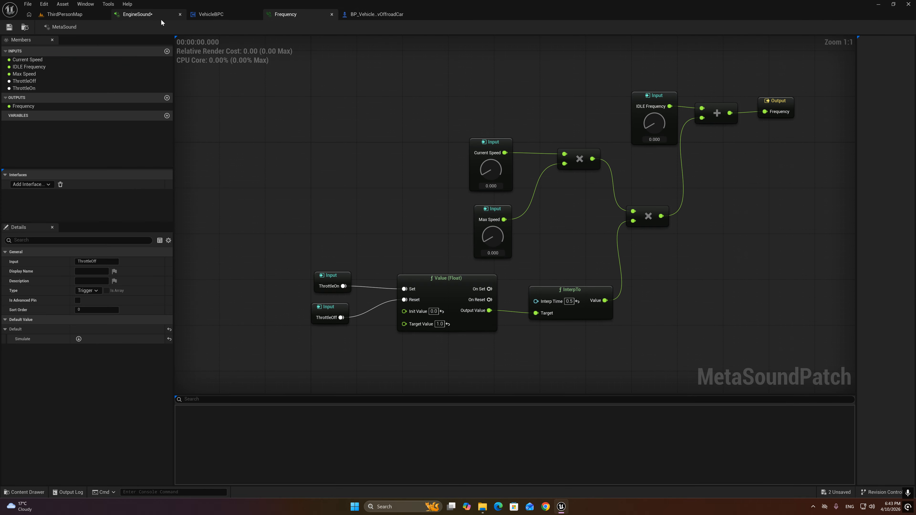
pyautogui.click(164, 16)
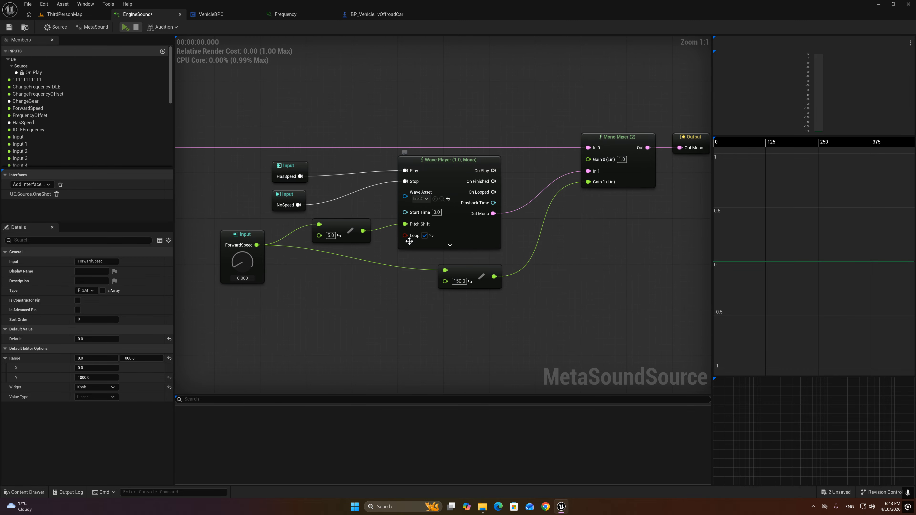
pyautogui.moveTo(579, 232); pyautogui.dragTo(514, 237, button='right')
pyautogui.moveTo(509, 119); pyautogui.dragTo(571, 210)
pyautogui.moveTo(500, 123); pyautogui.dragTo(510, 191, button='right')
pyautogui.scroll(-1, 355, 198)
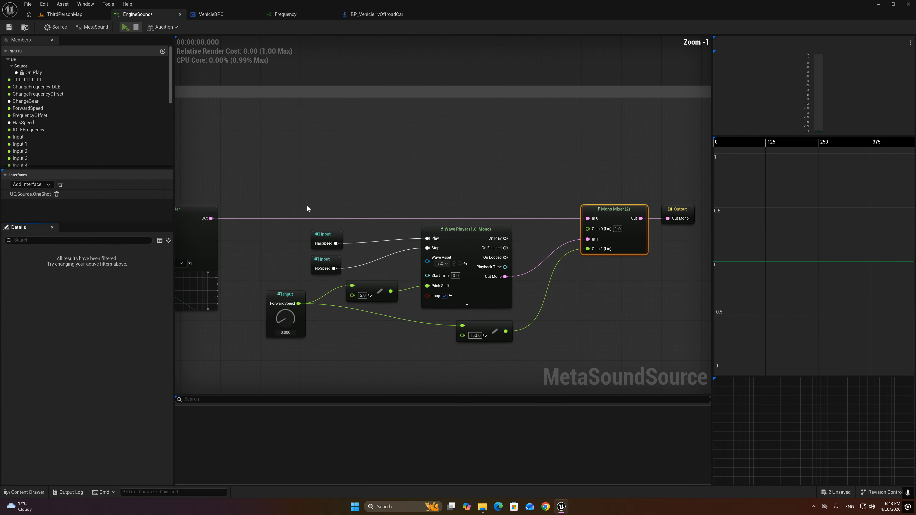
# Step: Try a Mono Mixer (4) node fed by the last Biquad Filter's output, and delete it again
pyautogui.moveTo(211, 218); pyautogui.dragTo(361, 166)
pyautogui.write('mix')
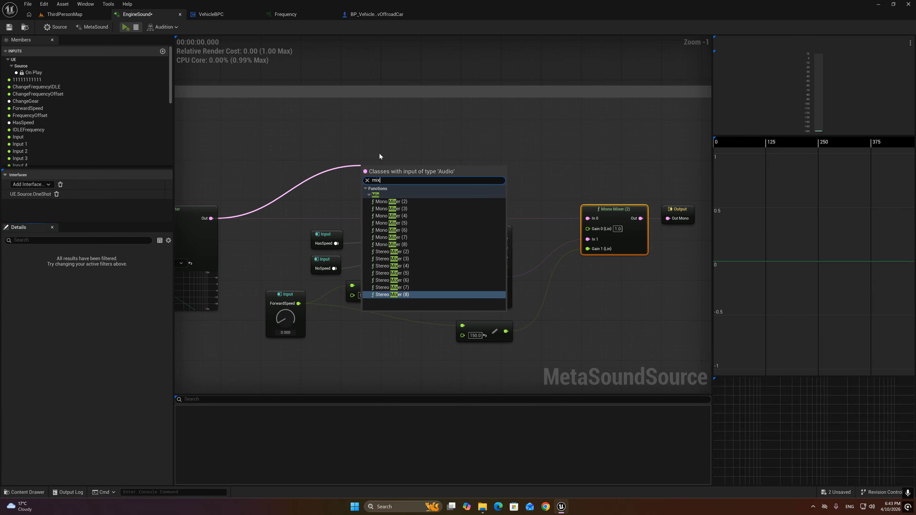
pyautogui.click(397, 216)
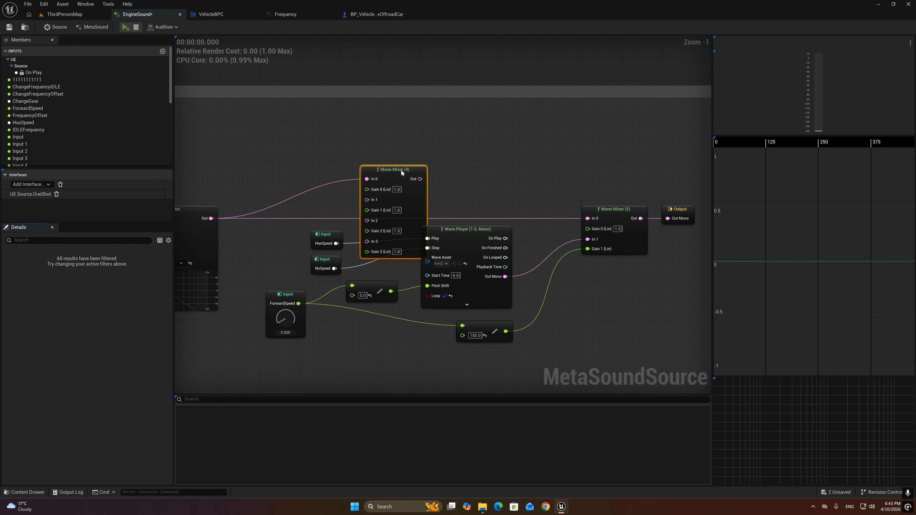
pyautogui.moveTo(393, 170); pyautogui.dragTo(479, 114)
pyautogui.moveTo(554, 175); pyautogui.dragTo(505, 131)
pyautogui.press('Delete')
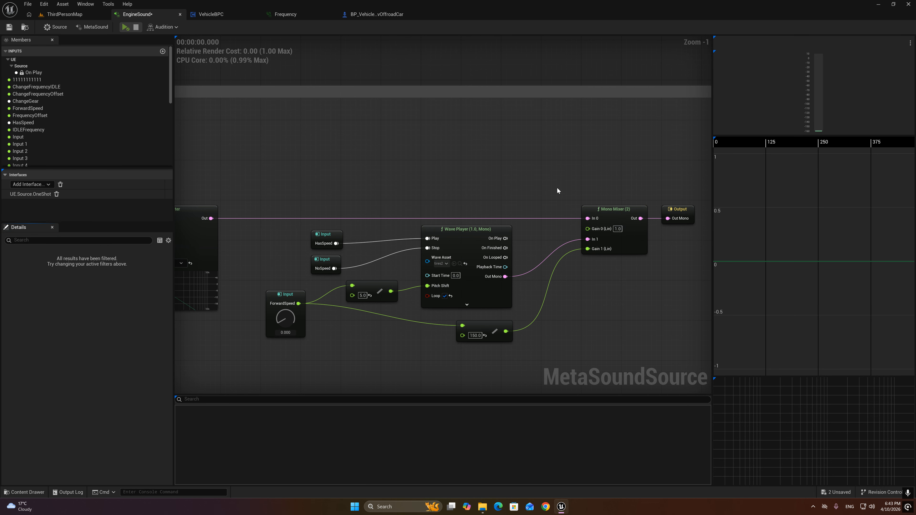
# Step: Trace the Biquad Filter and Wave Player outputs into the Mono Mixer (2), including its gain inputs
pyautogui.scroll(1, 593, 270)
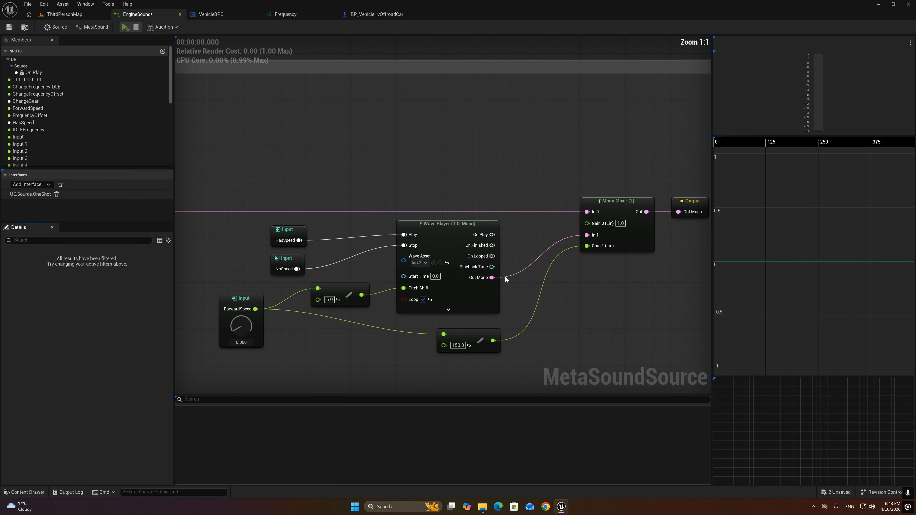
pyautogui.moveTo(360, 168); pyautogui.dragTo(515, 168, button='right')
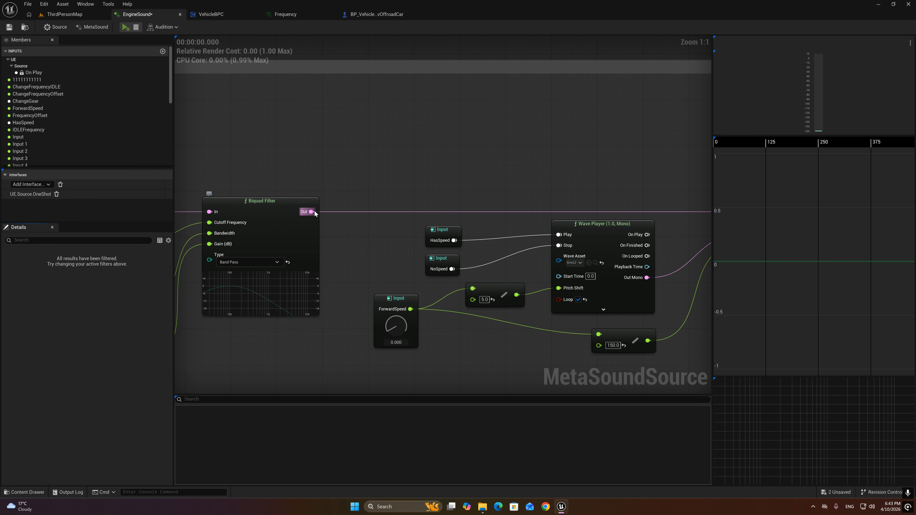
pyautogui.moveTo(669, 279); pyautogui.dragTo(455, 281, button='right')
pyautogui.moveTo(429, 281); pyautogui.dragTo(467, 253)
pyautogui.press('Escape')
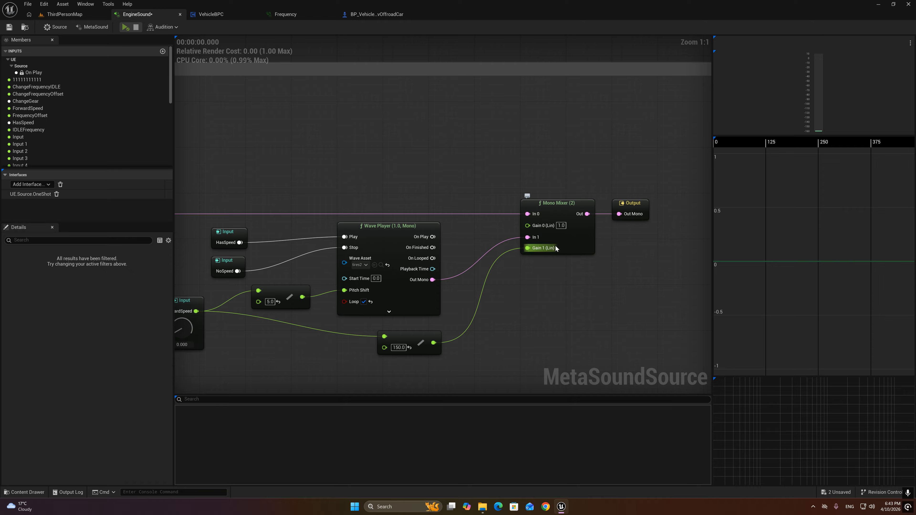
# Step: Move the Out Mono output node farther from the Mono Mixer (2) and save the EngineSound asset
pyautogui.moveTo(625, 206); pyautogui.dragTo(660, 207)
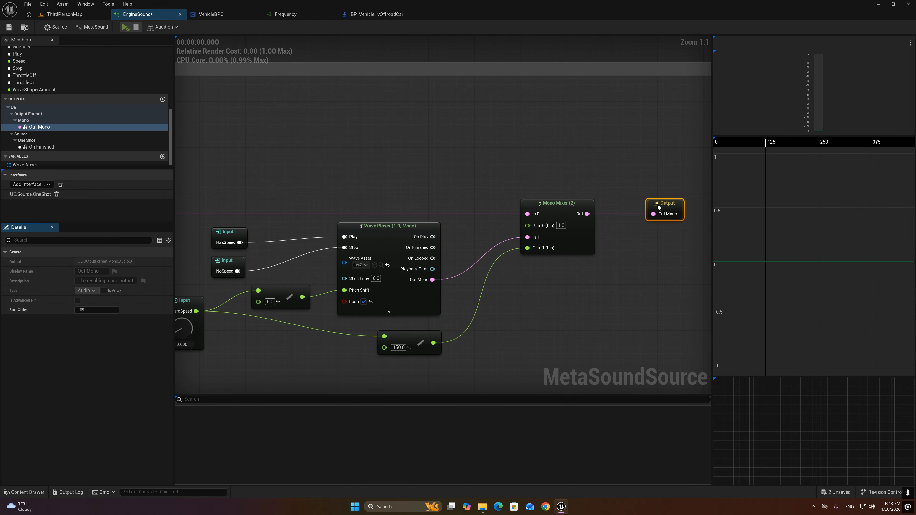
pyautogui.click(557, 203)
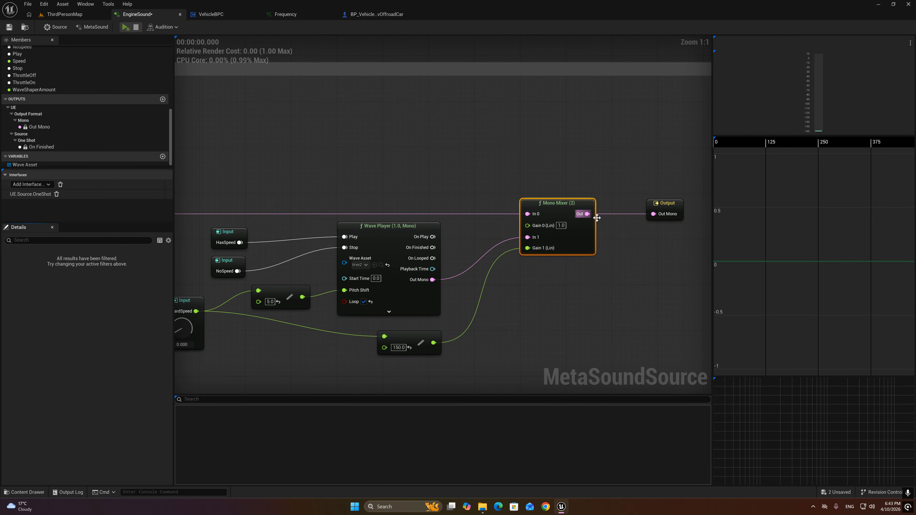
pyautogui.scroll(-2, 469, 177)
pyautogui.moveTo(401, 188); pyautogui.dragTo(521, 186, button='right')
pyautogui.click(9, 27)
# Step: Play-test ThirdPersonMap by walking the character to the offroad car, entering it and driving forward to hear the mixed sound, and stop the session
pyautogui.click(66, 15)
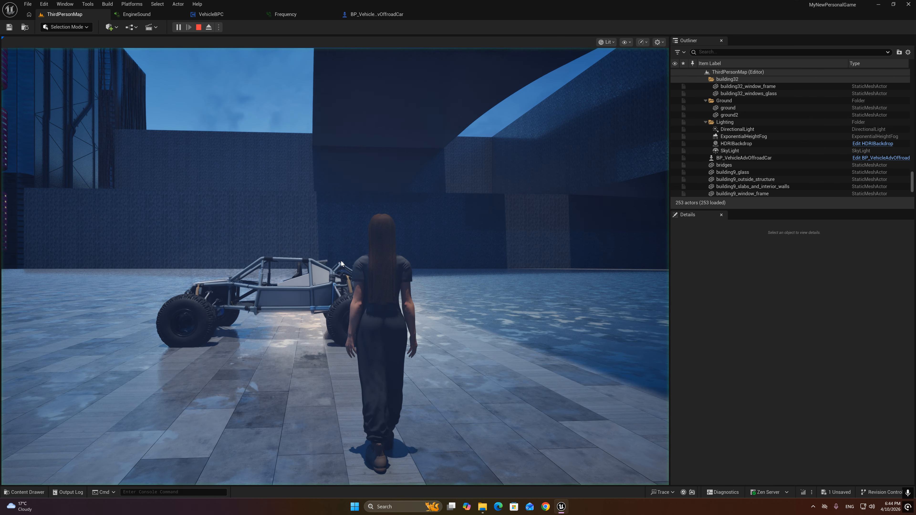
pyautogui.click(341, 263)
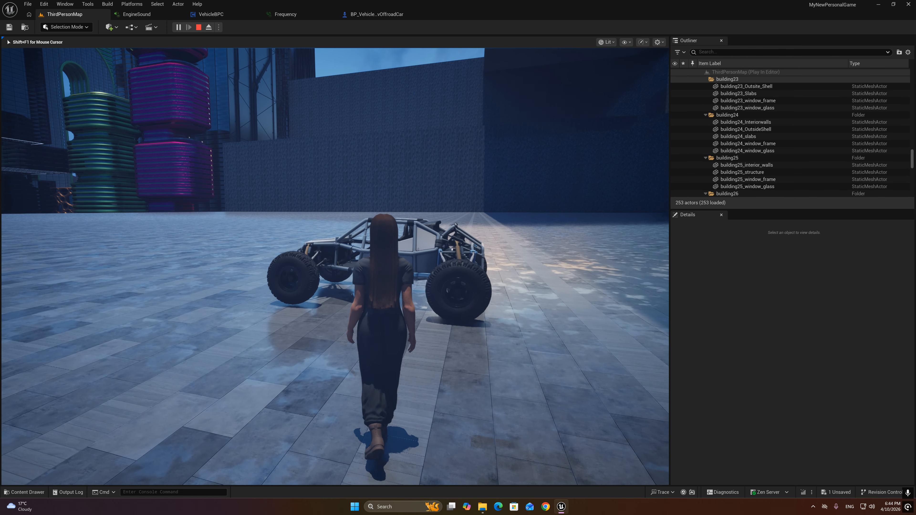
pyautogui.press('s')
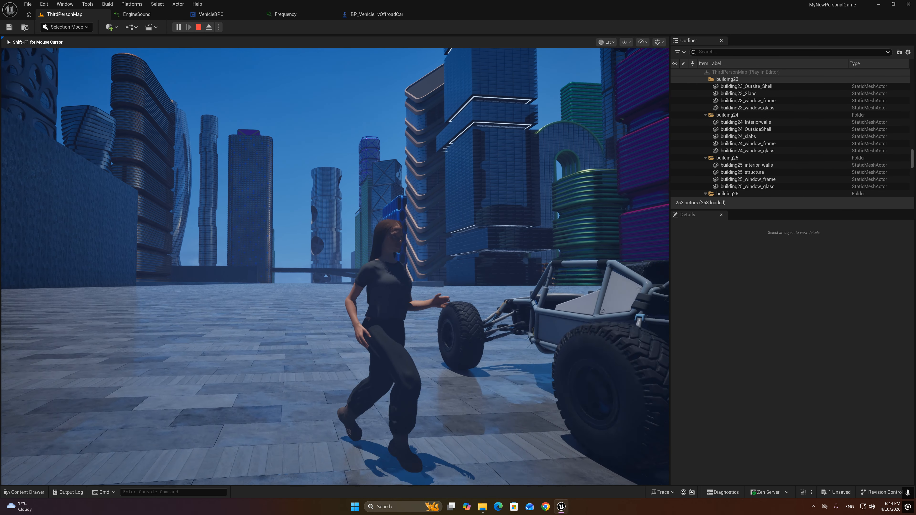
pyautogui.press('w')
pyautogui.press('d')
pyautogui.press('w')
pyautogui.press('a')
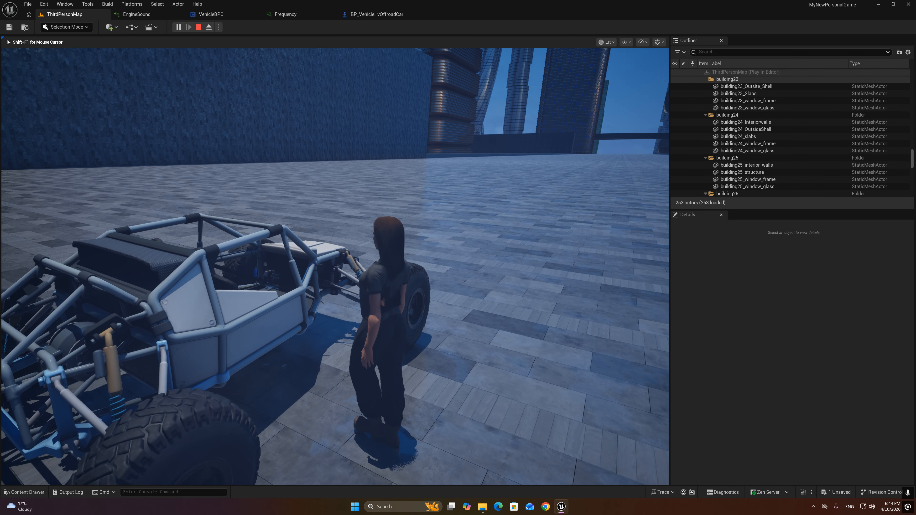
pyautogui.press('e')
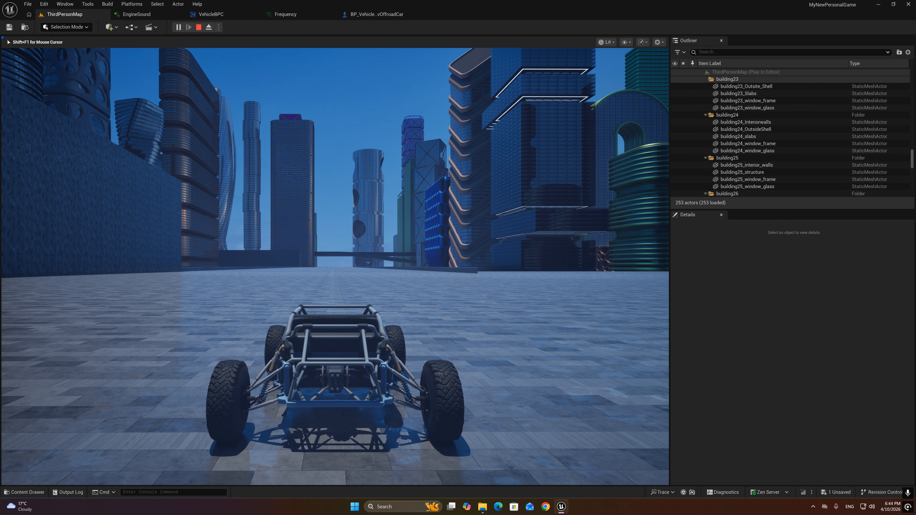
pyautogui.press('w')
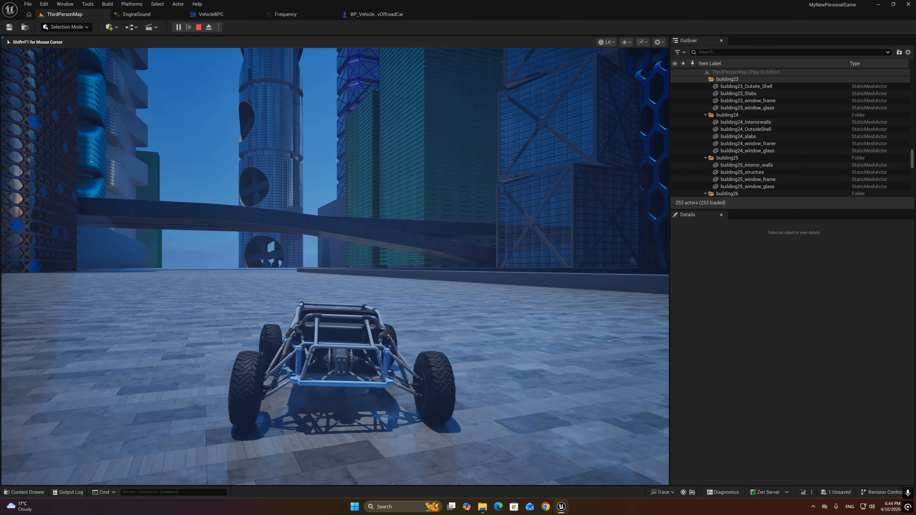
pyautogui.press('Escape')
# Step: In the EngineSound graph, disconnect the divide-by-150.0 node from the Mono Mixer (2) Gain 1 (Lin) input
pyautogui.click(285, 14)
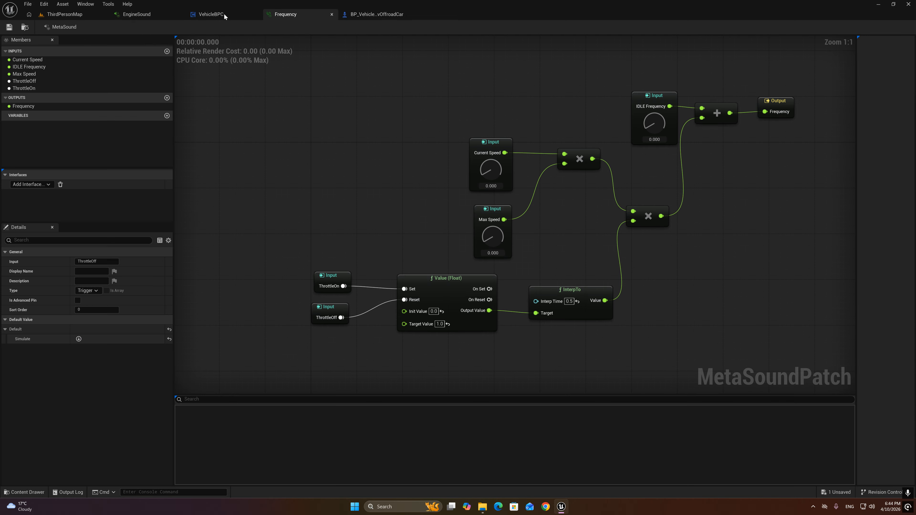
pyautogui.click(211, 14)
pyautogui.click(137, 14)
pyautogui.moveTo(452, 141); pyautogui.dragTo(368, 132, button='right')
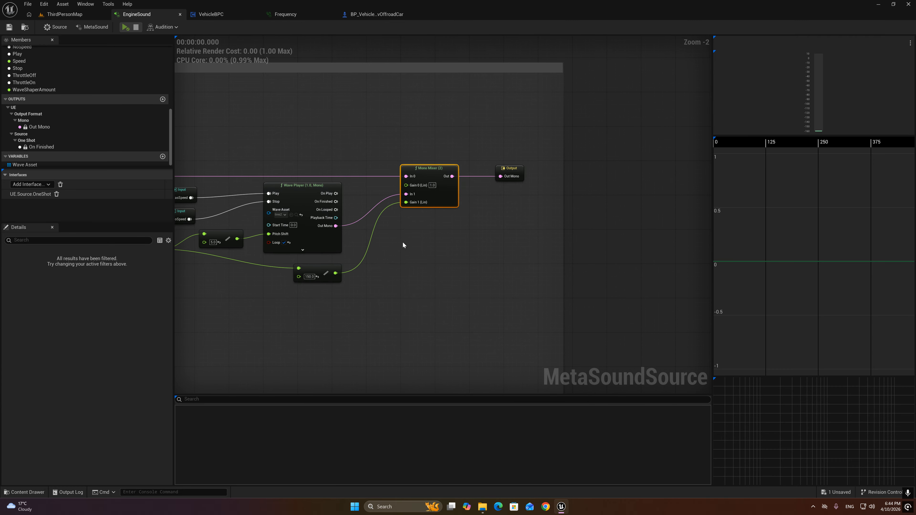
pyautogui.moveTo(403, 244); pyautogui.dragTo(523, 247, button='right')
pyautogui.scroll(2, 530, 217)
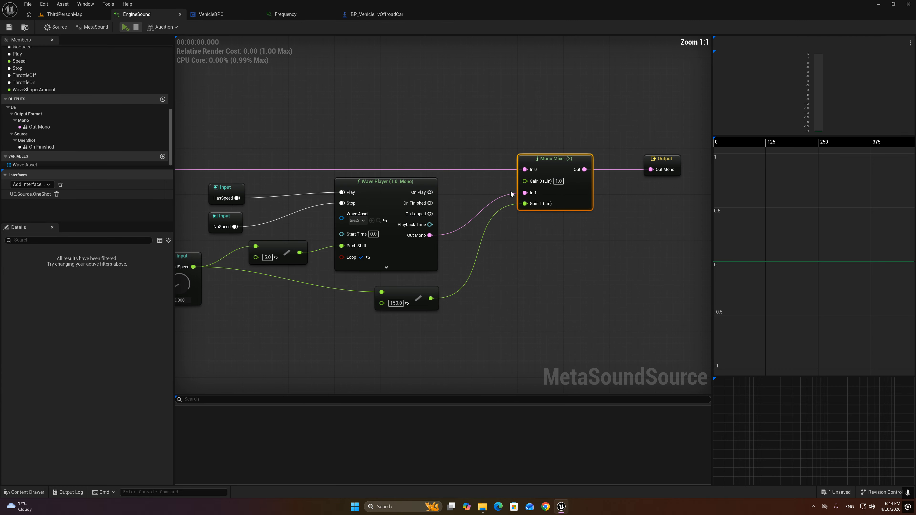
pyautogui.keyDown('alt'); pyautogui.click(523, 204); pyautogui.keyUp('alt')
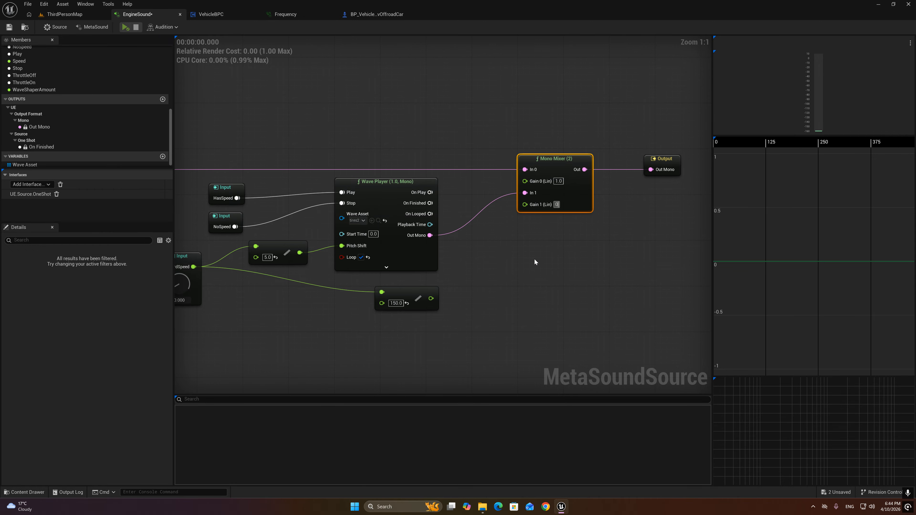
# Step: Start play mode in ThirdPersonMap with the altered mixer and get the character into the offroad car
pyautogui.click(65, 14)
pyautogui.hotkey('alt', 'p')
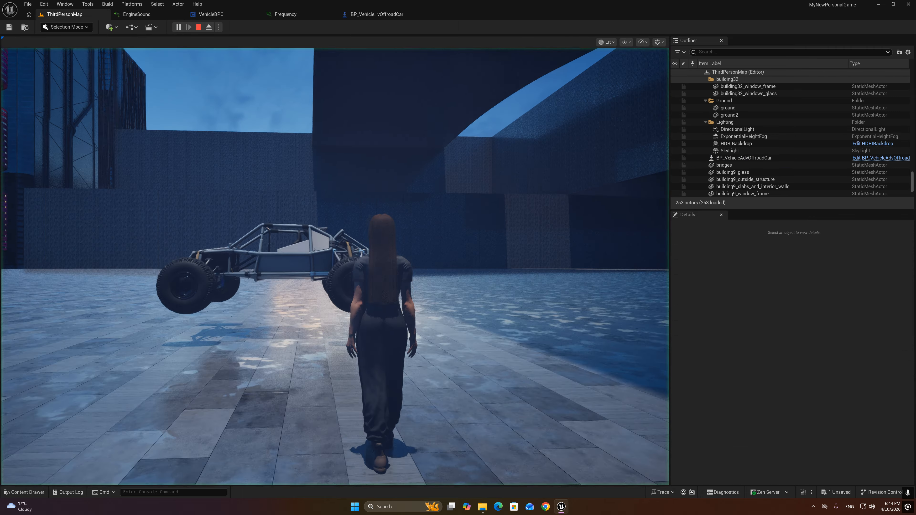
pyautogui.press('w')
pyautogui.press('e')
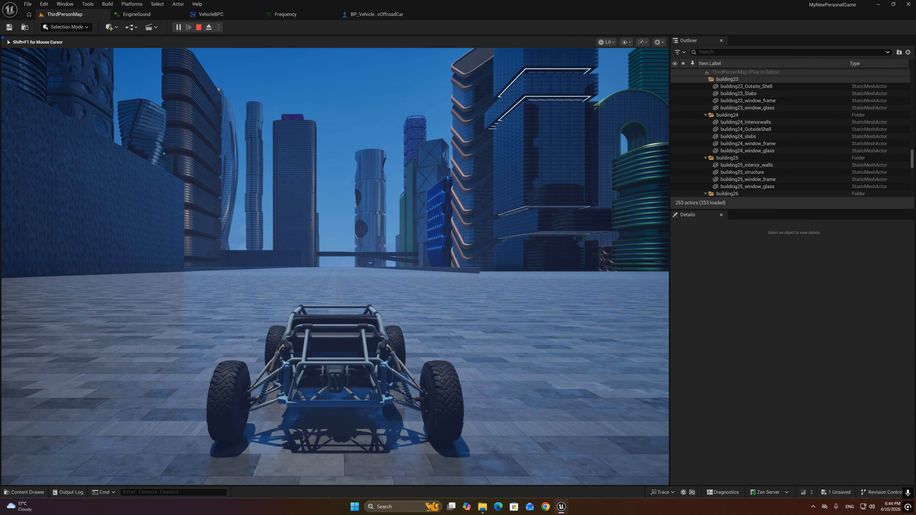